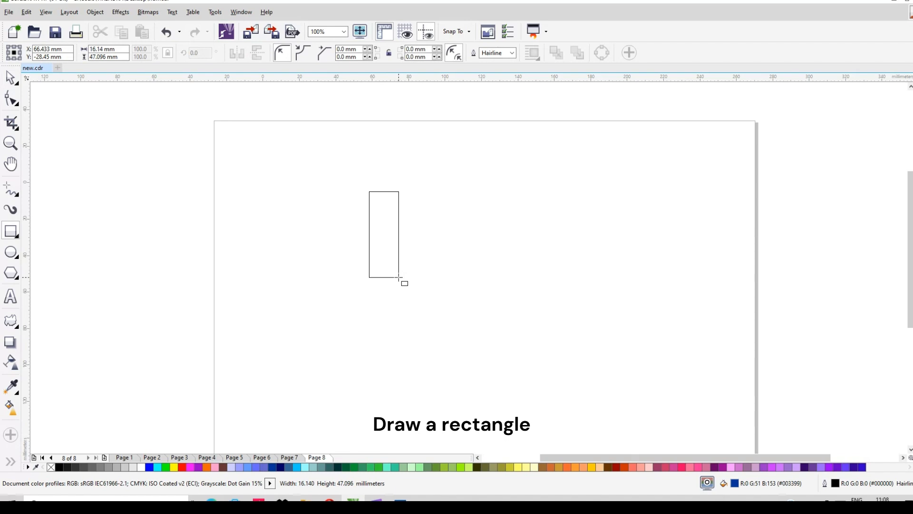
Rotate the blue rectangle to 30 degrees and round its upper-left corner with a radius of about 8.07 mm.
left_click(387, 236)
left_click_drag(404, 282, 423, 270)
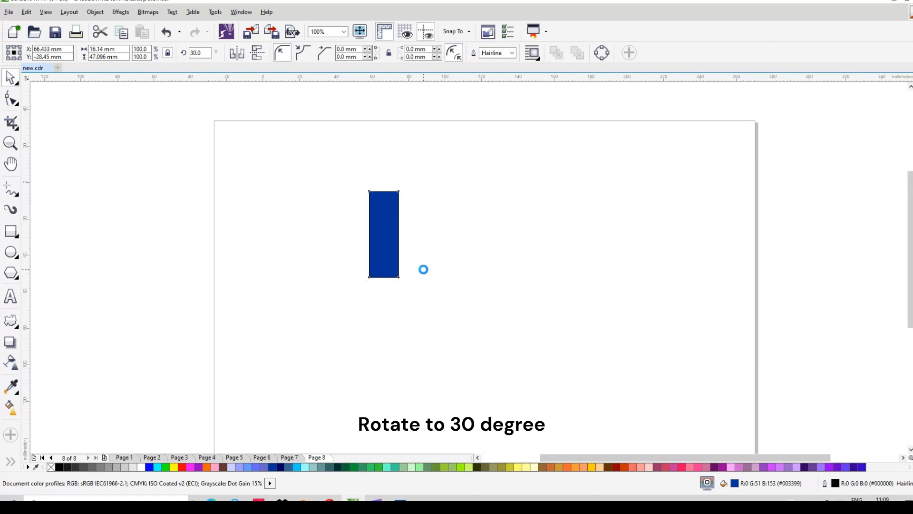
left_click(12, 100)
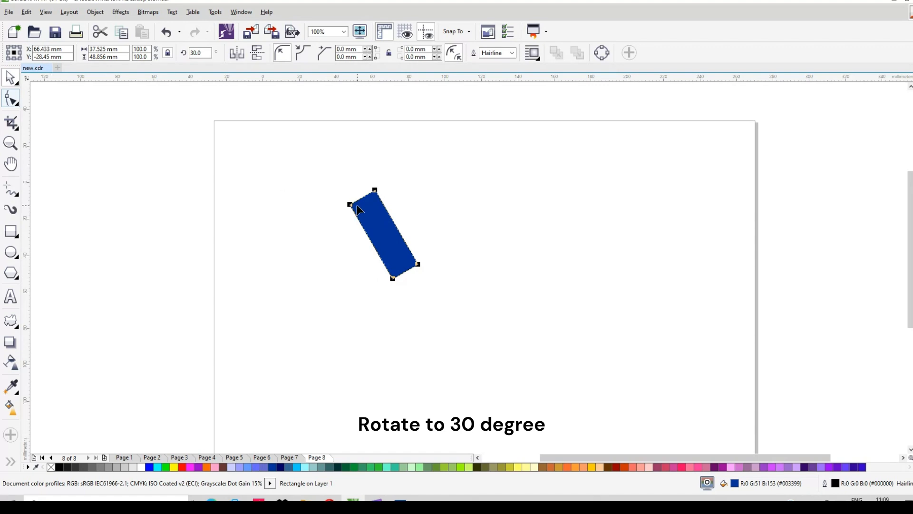
left_click_drag(375, 194, 415, 211)
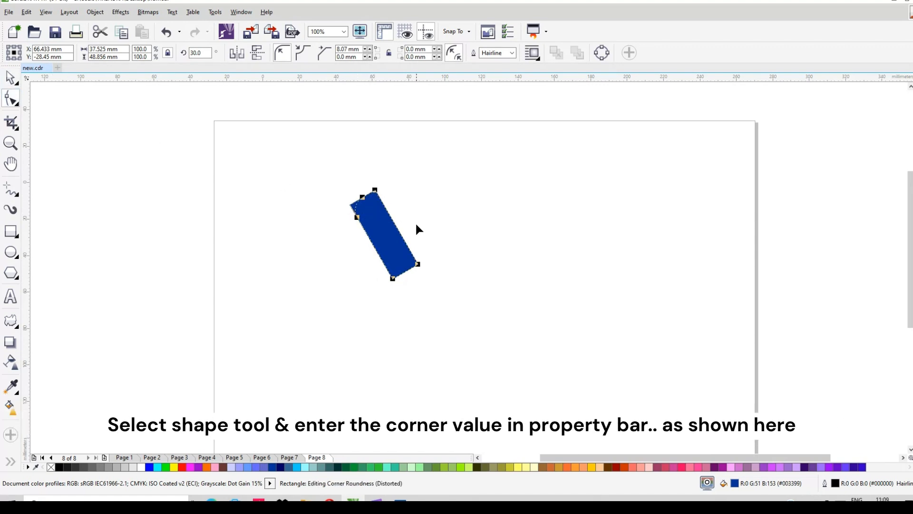
Round the rotated rectangle's lower-right corner with a radius of 15.67 mm.
left_click(418, 263)
mouse_move(312, 246)
left_mouse_down()
mouse_move(299, 242)
mouse_move(309, 233)
left_mouse_up()
left_click(440, 57)
left_click(439, 57)
left_click(439, 57)
left_click(440, 57)
left_click(440, 57)
left_click(440, 57)
left_click(440, 57)
left_click(440, 57)
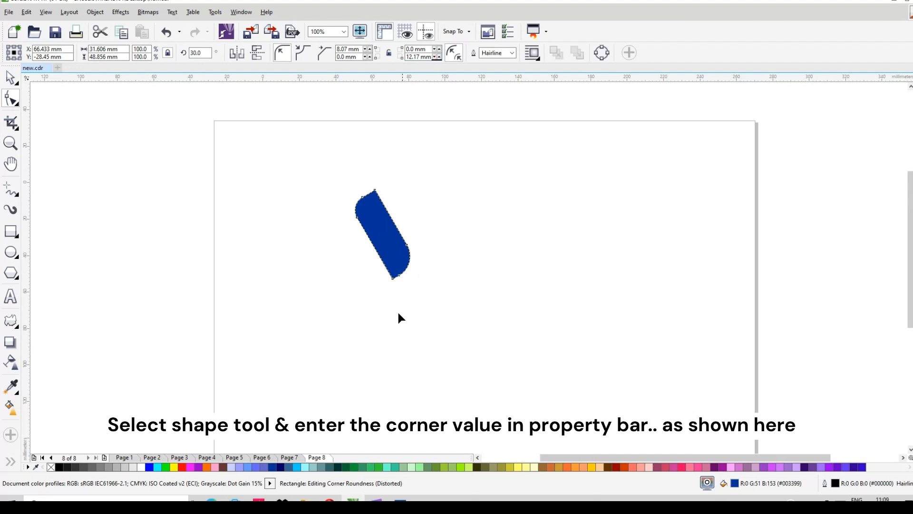
left_click(407, 245)
left_click(438, 56)
left_click(438, 56)
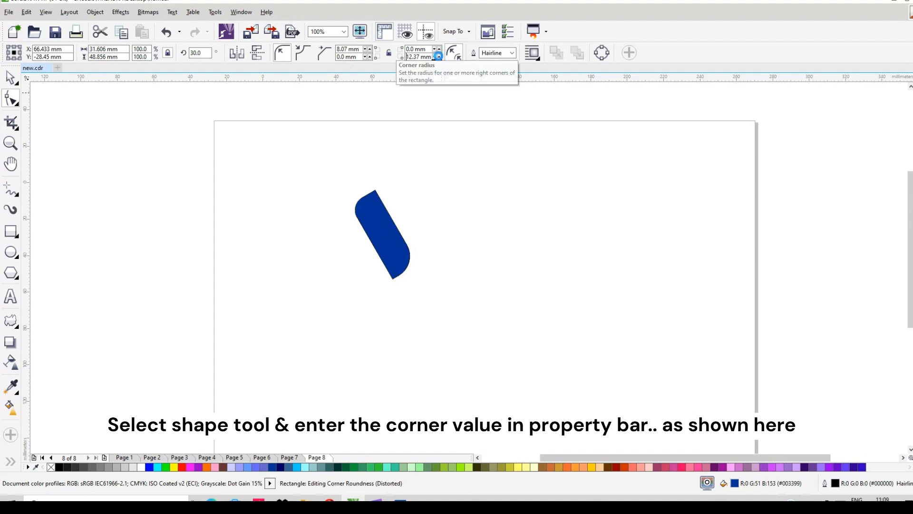
left_click(438, 56)
left_click(438, 56)
left_click(439, 56)
left_click(439, 56)
left_click(439, 56)
left_click(438, 56)
left_click(439, 56)
left_click(439, 57)
left_click(438, 56)
left_click(439, 57)
left_click(439, 56)
left_click(439, 56)
left_click(439, 56)
left_click(438, 57)
left_click(439, 56)
left_click(438, 56)
left_click(438, 56)
left_click(438, 56)
left_click(438, 56)
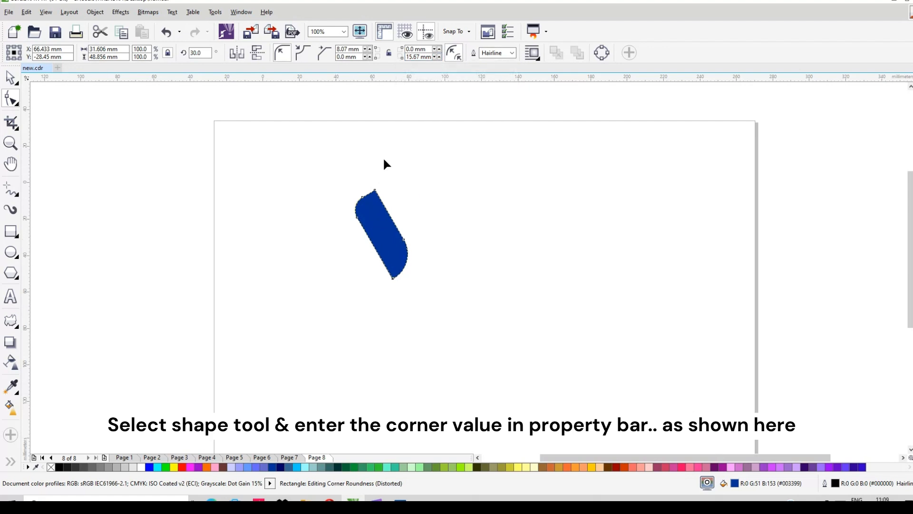
Set the rectangle's upper-left corner radius to 15.67 mm.
triple_click(360, 49)
type("1")
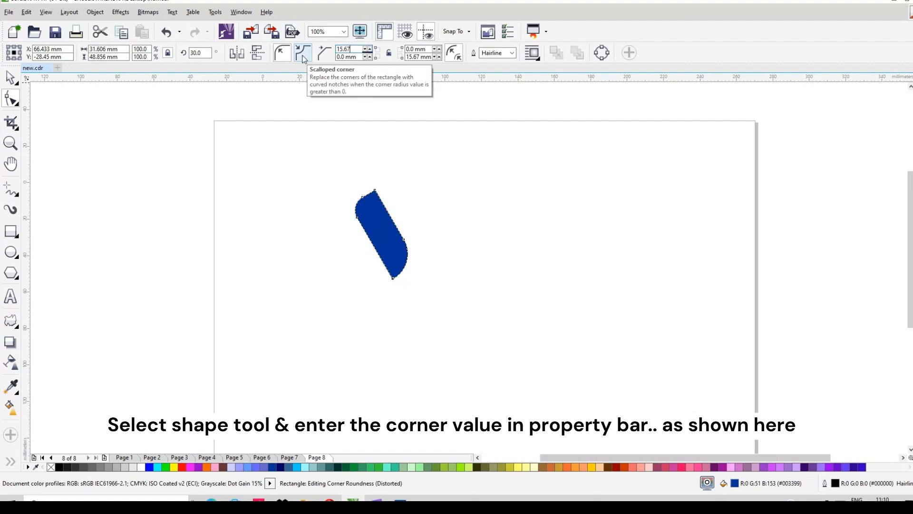
type("5.67")
key("Return")
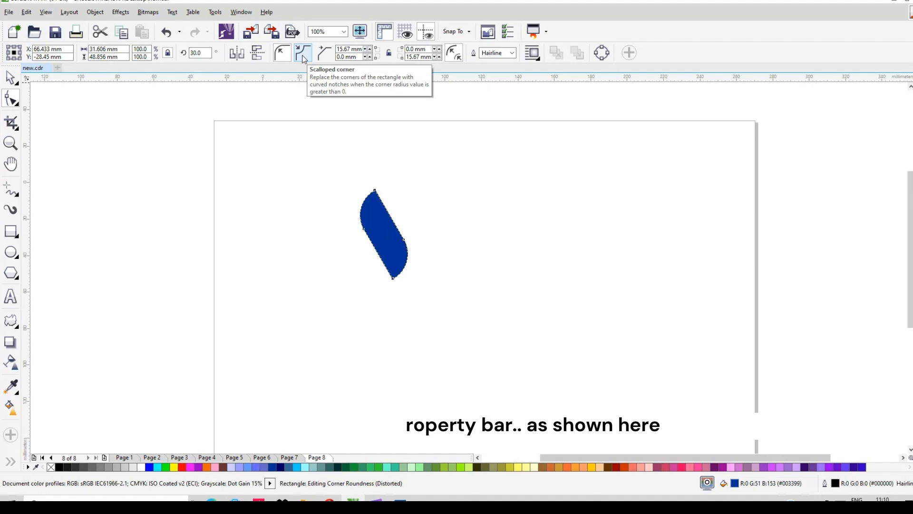
Convert the rounded rectangle to curves and make its nodes editable with the Shape tool.
left_click(377, 205)
key("space")
left_click(388, 239)
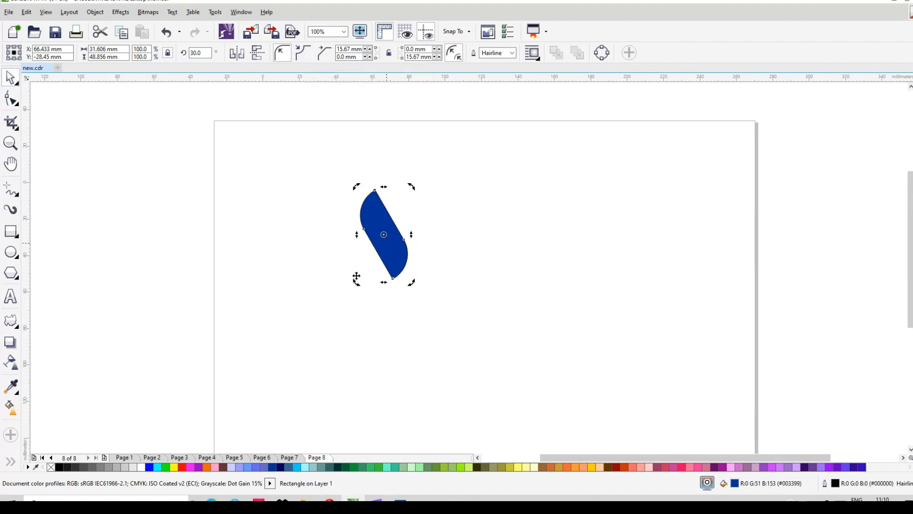
left_click(6, 104)
key("ctrl+q")
Select the two middle nodes on the left and right edges and convert their straight segments to curves.
left_click_drag(338, 212, 371, 247)
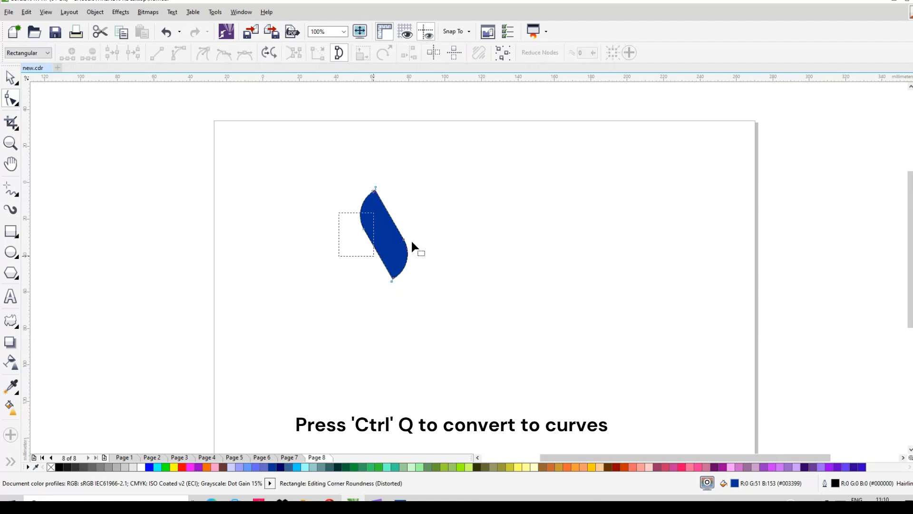
left_click_drag(425, 224, 387, 252)
left_click(200, 54)
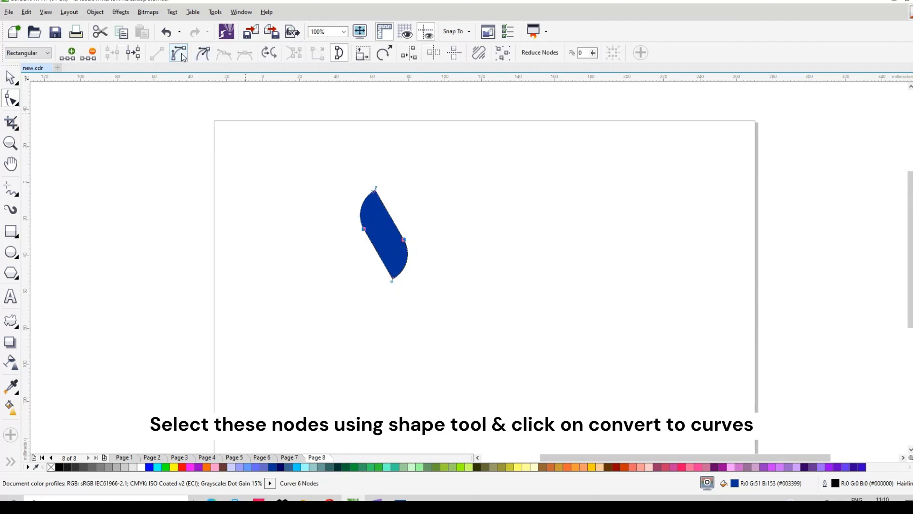
Bend the two straight edges with their curve handles so the blue shape becomes a smooth S-shaped ribbon.
left_click(472, 159)
left_click(387, 261)
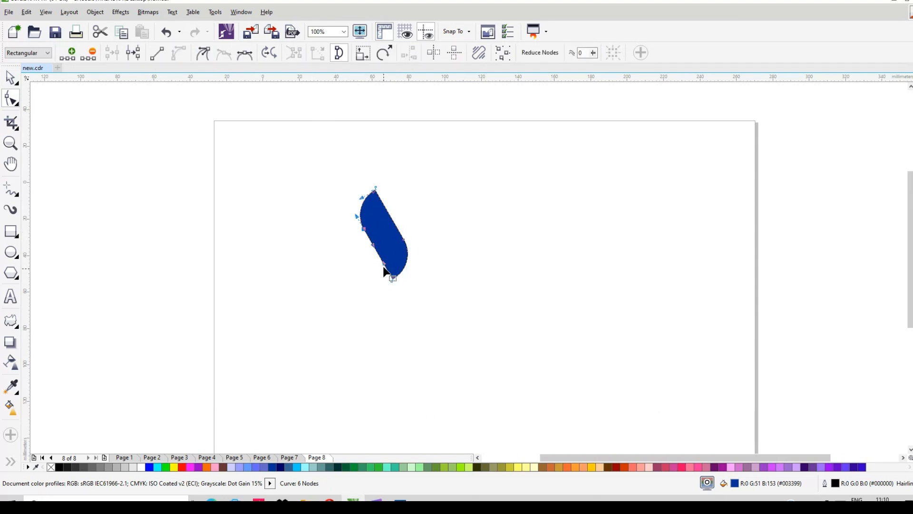
left_click_drag(388, 258, 389, 249)
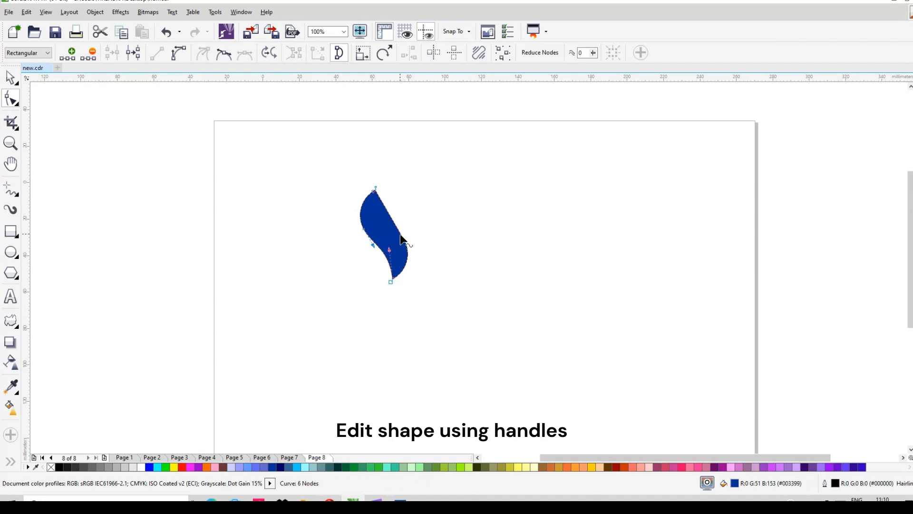
left_click(404, 241)
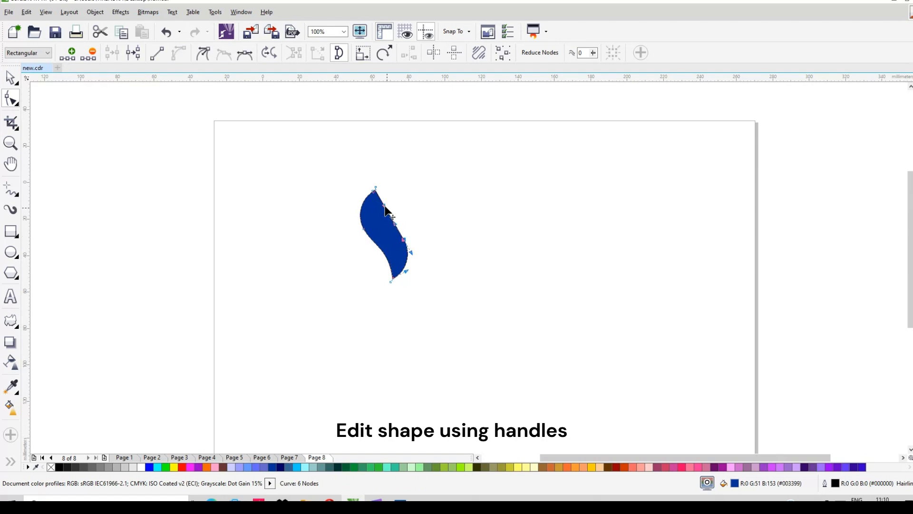
left_click_drag(379, 212, 378, 216)
Duplicate the blue ribbon directly above the original and mirror the copy vertically.
left_click(11, 77)
key("space")
key("space")
left_click_drag(396, 260, 384, 177)
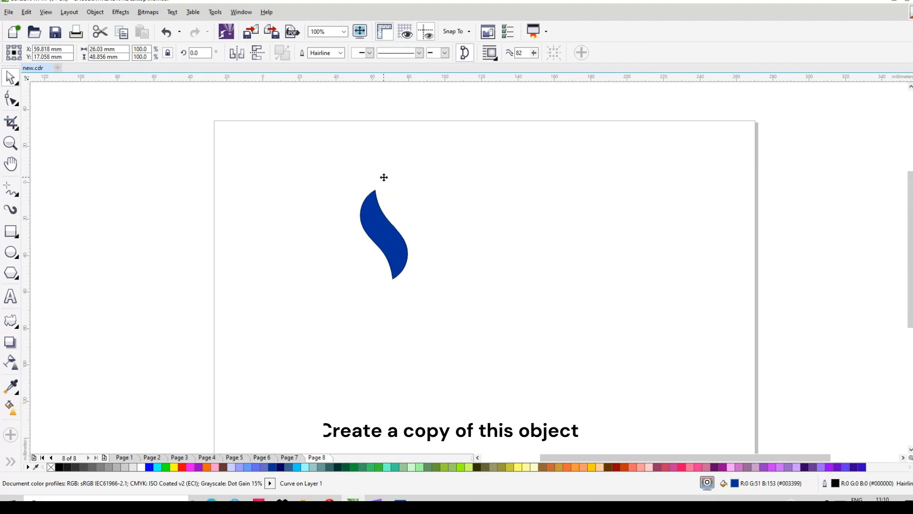
left_click(258, 55)
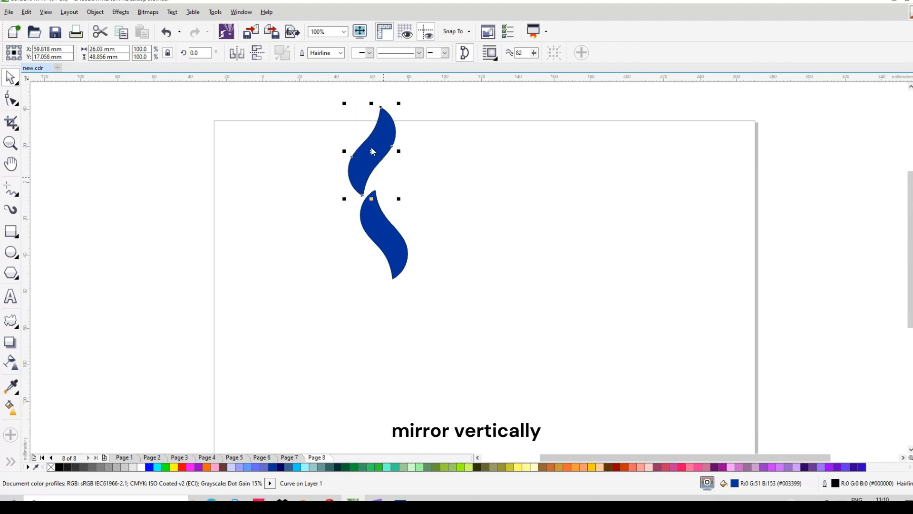
Remove the mirrored copy's fill and place its outline overlapping the upper half of the blue ribbon.
left_click(51, 468)
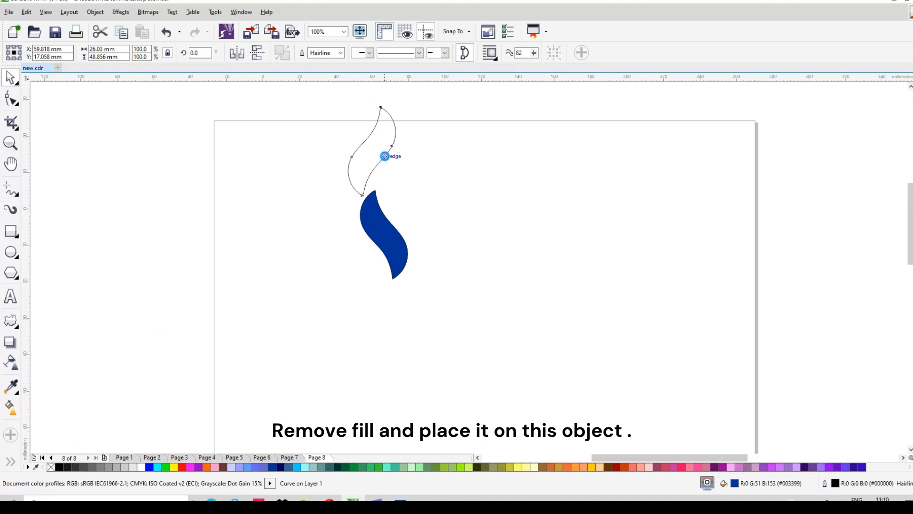
scroll(385, 157, "up", 1)
left_click_drag(374, 212, 363, 263)
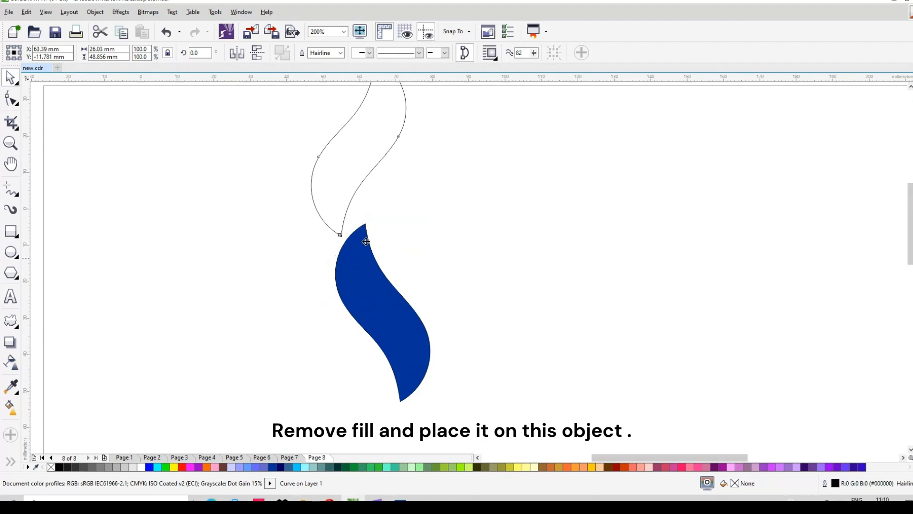
scroll(373, 213, "up", 1)
left_click_drag(375, 227, 375, 247)
Rotate the unfilled copy to about 354.1 degrees and move it so its left edge meets the blue ribbon's top tip.
left_click(463, 146)
left_click_drag(466, 119, 478, 137)
left_click_drag(408, 239, 420, 222)
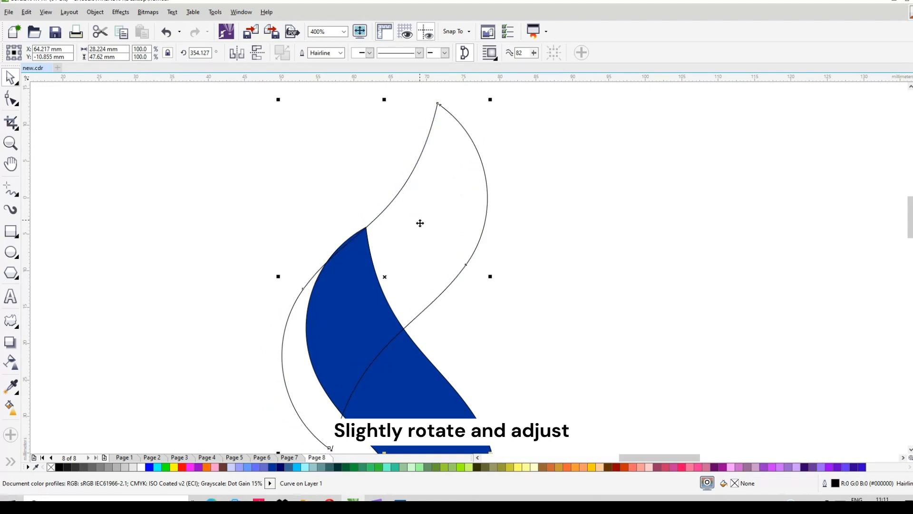
scroll(379, 253, "up", 2)
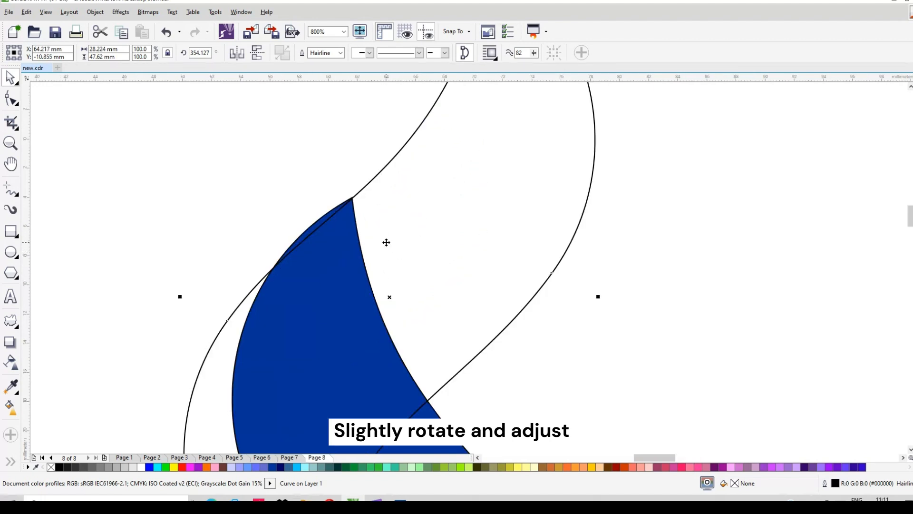
scroll(387, 243, "down", 3)
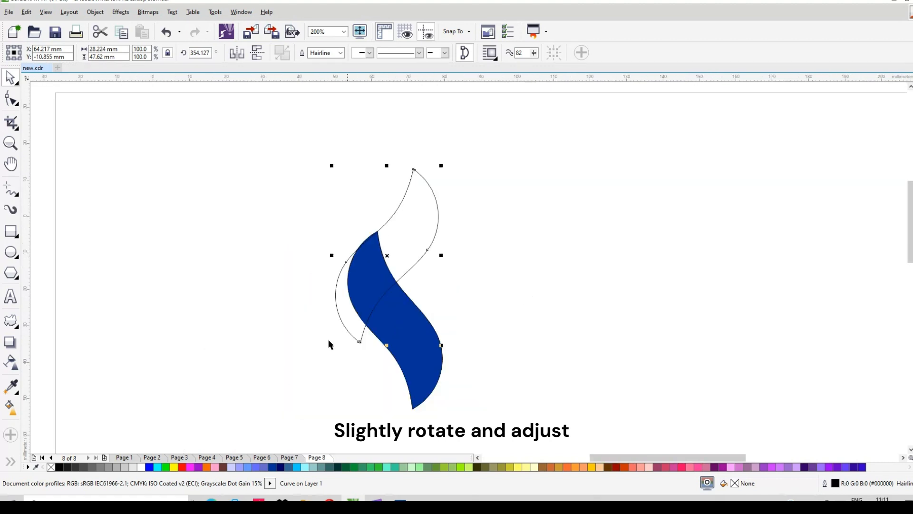
Fill the outlined area above the blue ribbon with purple using the Smart Fill tool.
left_click(11, 462)
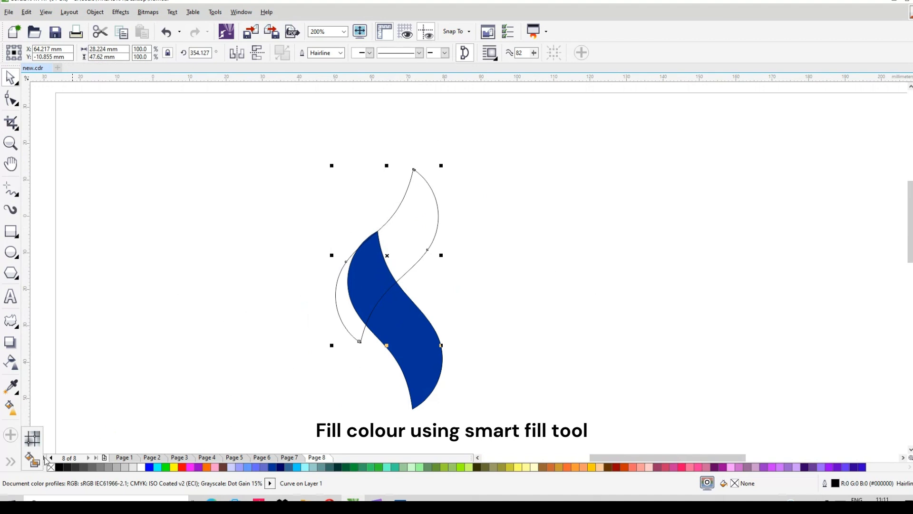
left_click(32, 459)
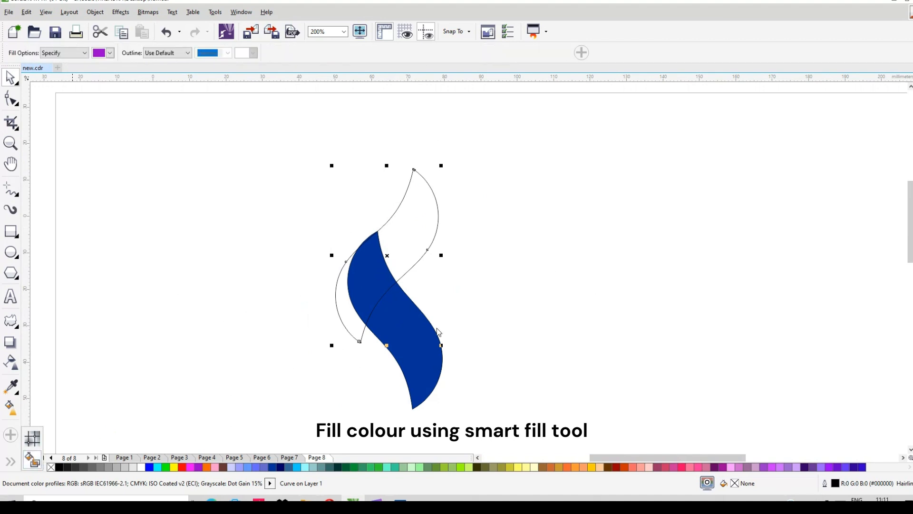
left_click(413, 243)
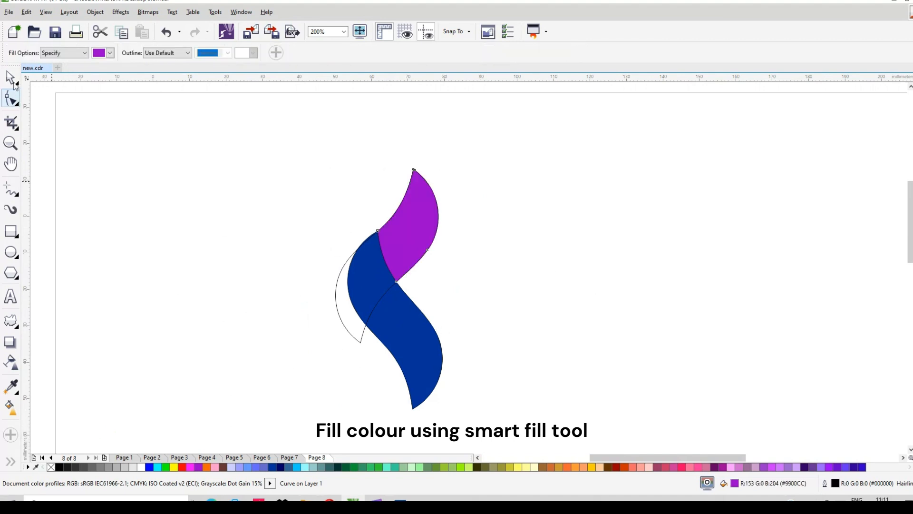
Delete the unfilled outline copy, keeping the blue ribbon and the purple piece.
key("space")
left_click(343, 316)
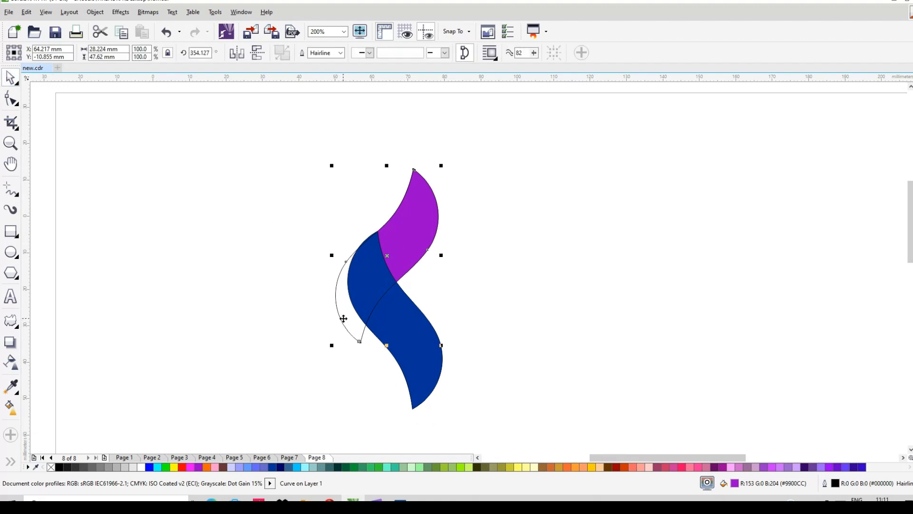
key("Delete")
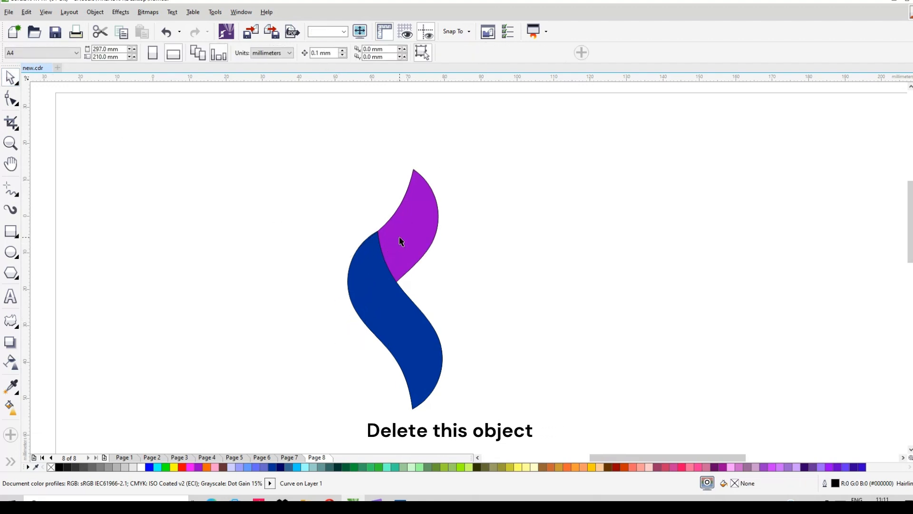
Recolour the purple piece with a cyan to dark navy fountain fill running diagonally from its upper right to beyond its lower left.
left_click(400, 242)
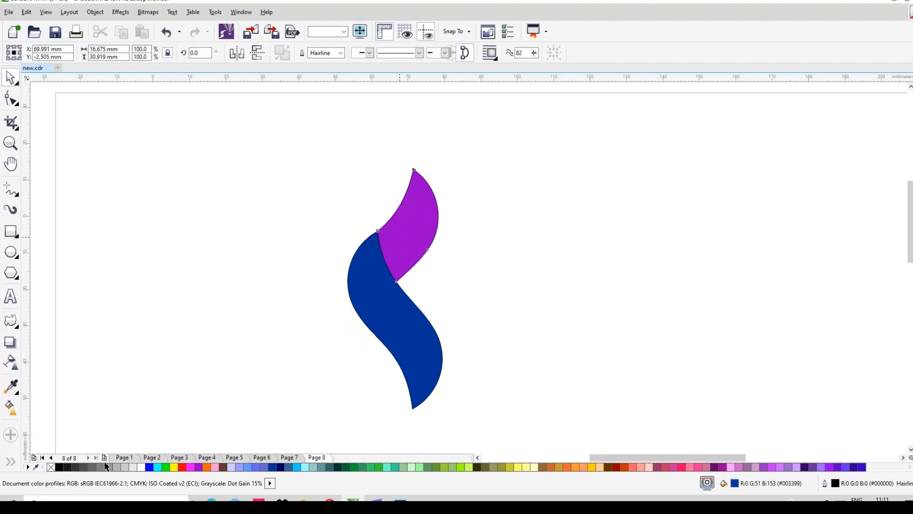
left_click(157, 467)
left_click(10, 407)
left_click_drag(385, 256, 423, 200)
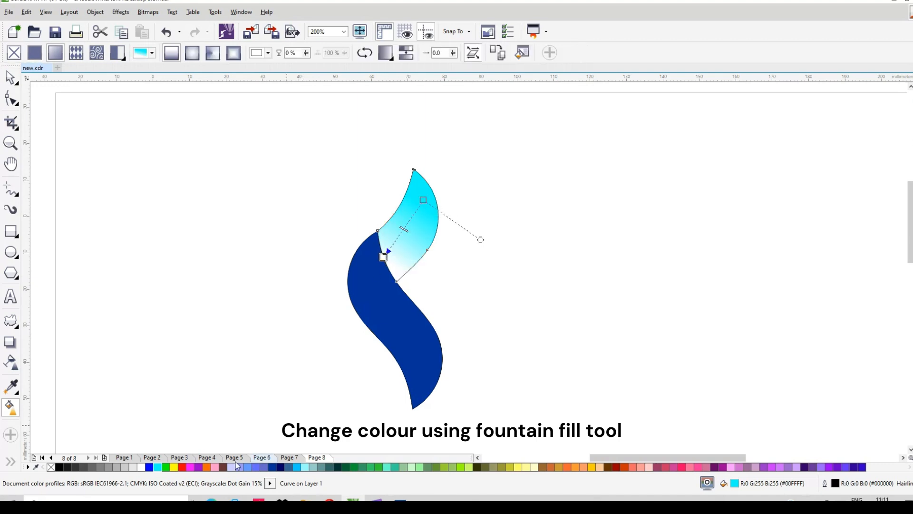
left_click(280, 467)
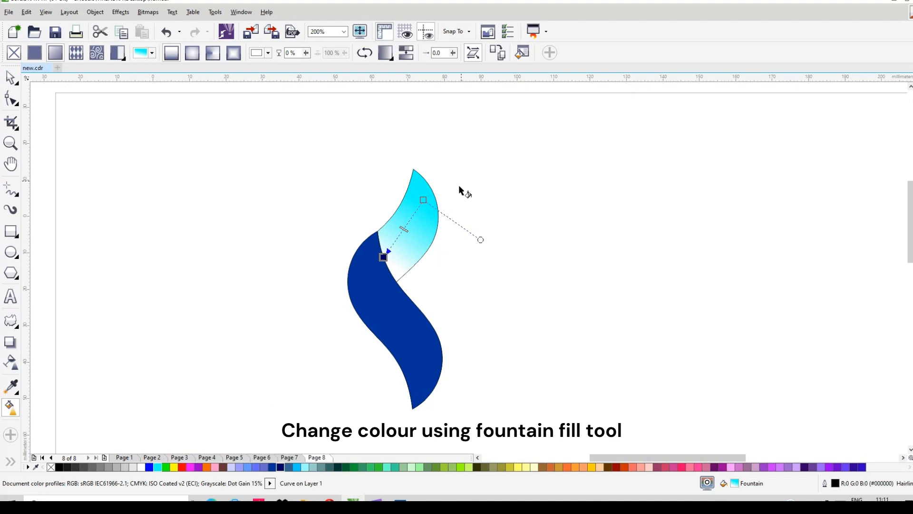
left_click_drag(423, 200, 433, 193)
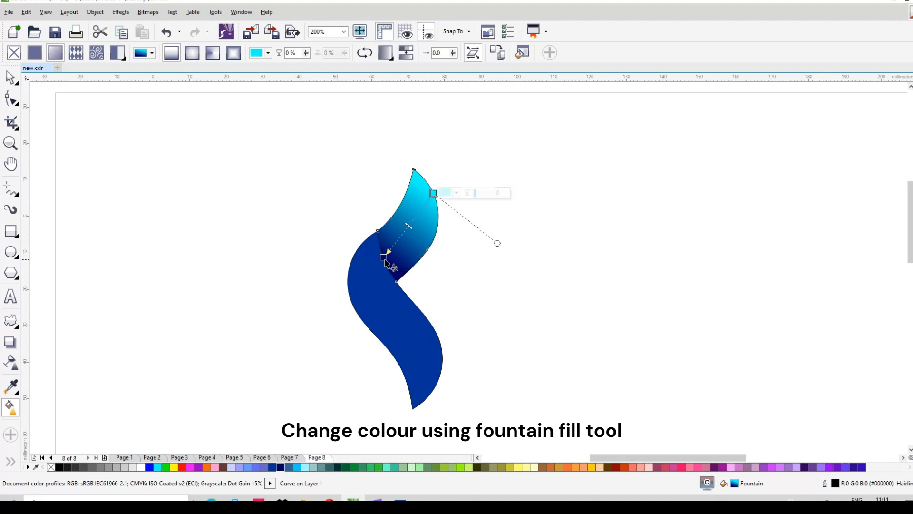
left_click_drag(384, 257, 341, 284)
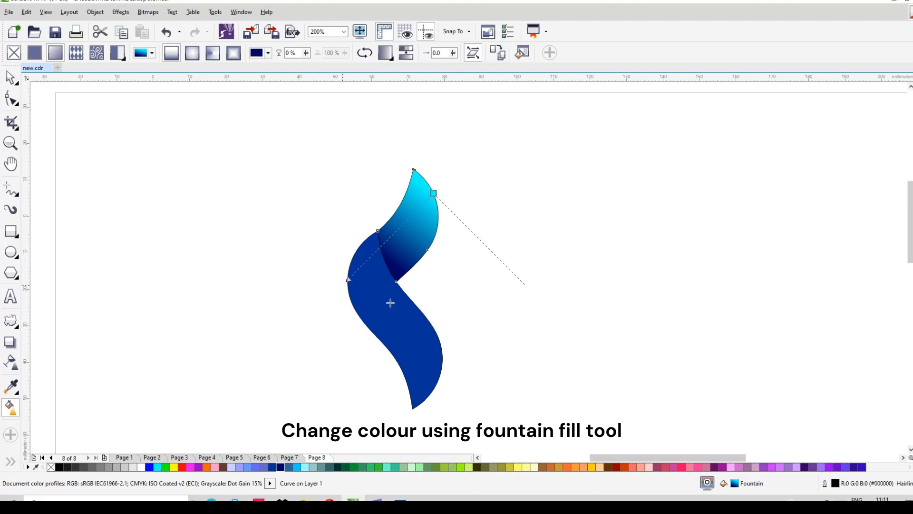
Fill the lower ribbon with dark navy and pull the dark end of the upper piece's gradient slightly inward.
left_click(399, 323)
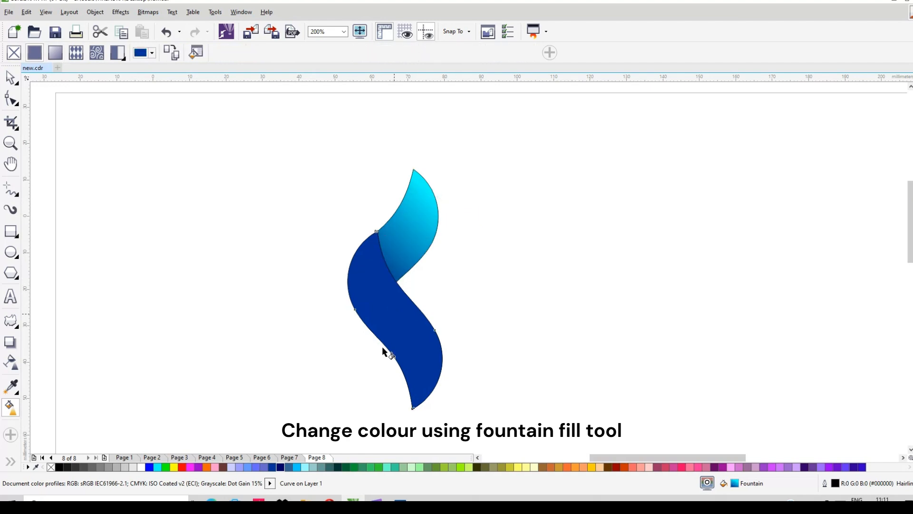
left_click(280, 468)
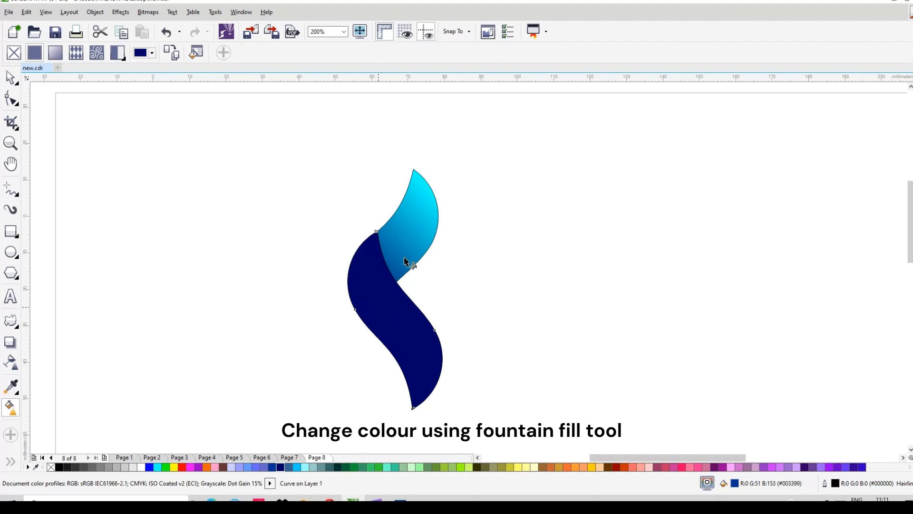
left_click(397, 255)
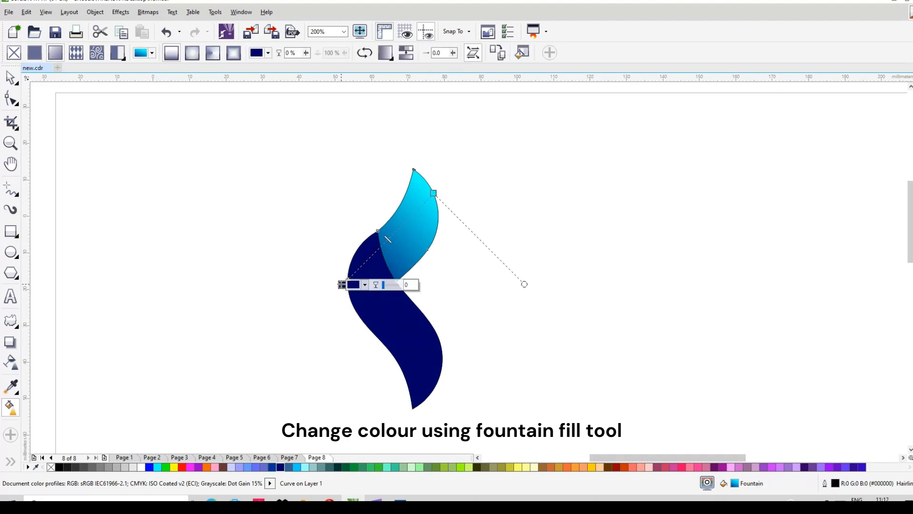
left_click_drag(342, 284, 355, 284)
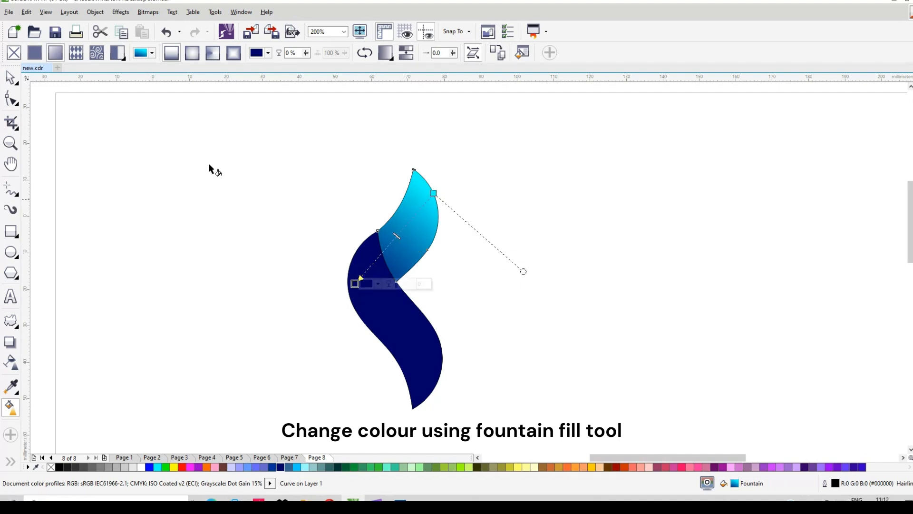
Recolour the lower navy ribbon with the lighter solid blue #003399.
left_click(10, 78)
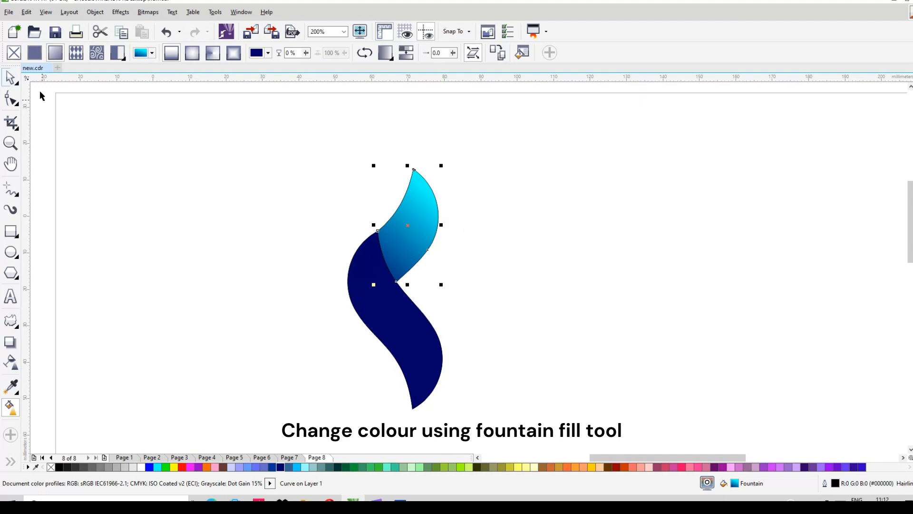
left_click_drag(289, 137, 451, 426)
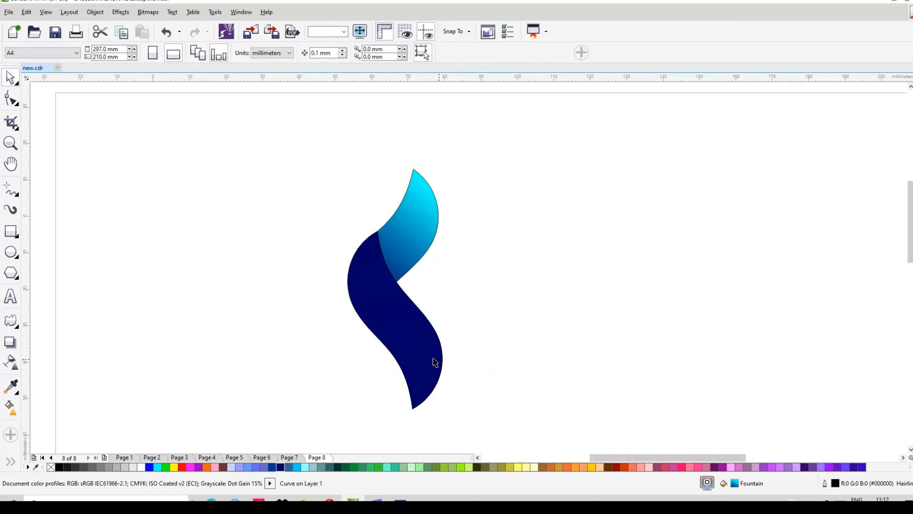
left_click(269, 467)
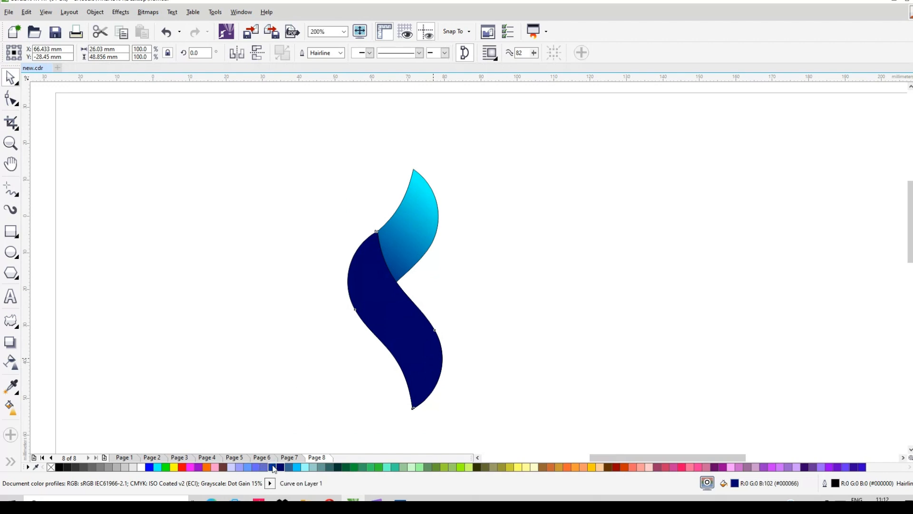
Remove the outlines from both the cyan gradient piece and the blue ribbon.
left_click_drag(305, 138, 491, 426)
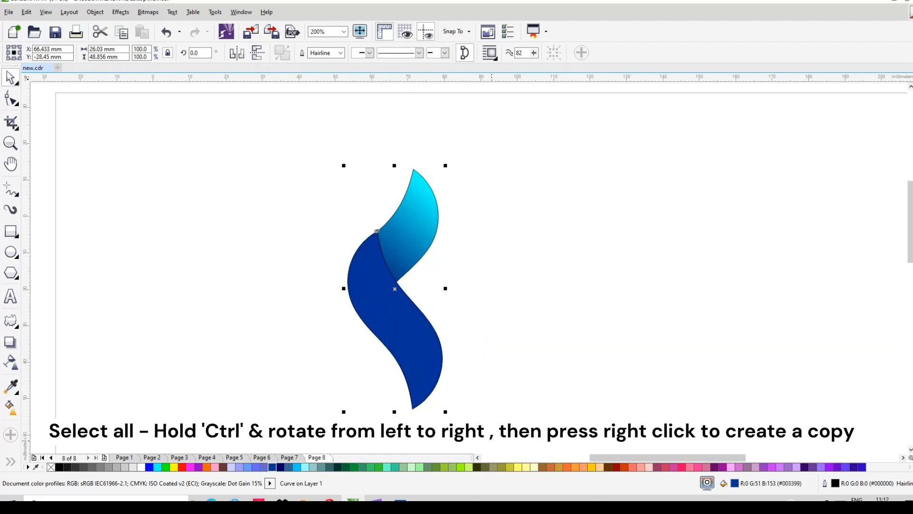
right_click(50, 467)
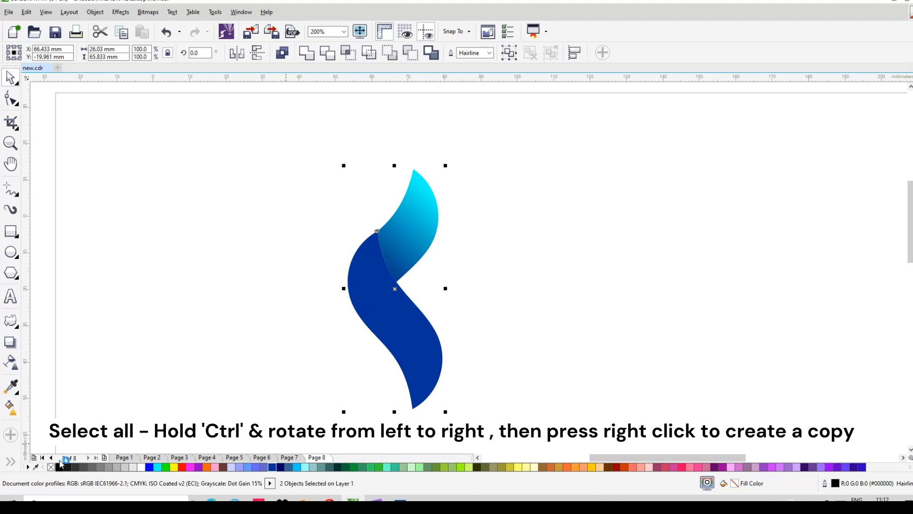
scroll(395, 251, "up", 1)
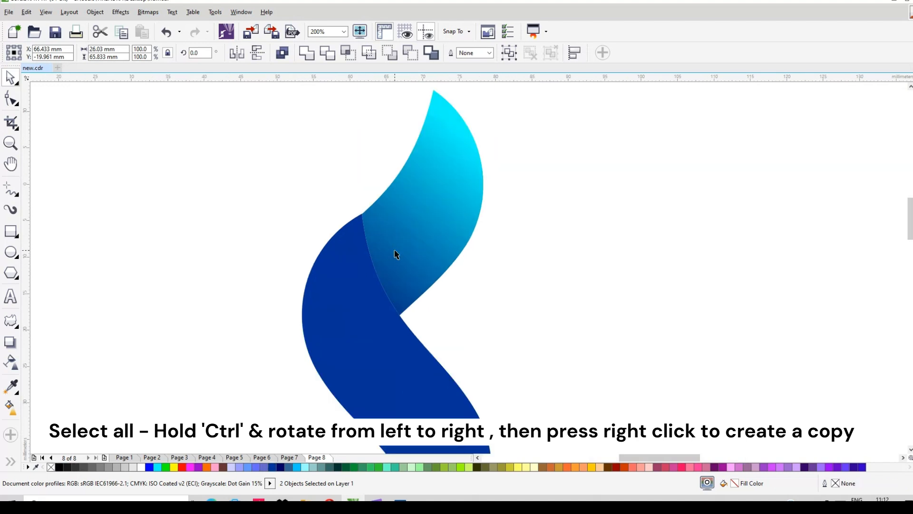
key("Escape")
scroll(395, 250, "down", 1)
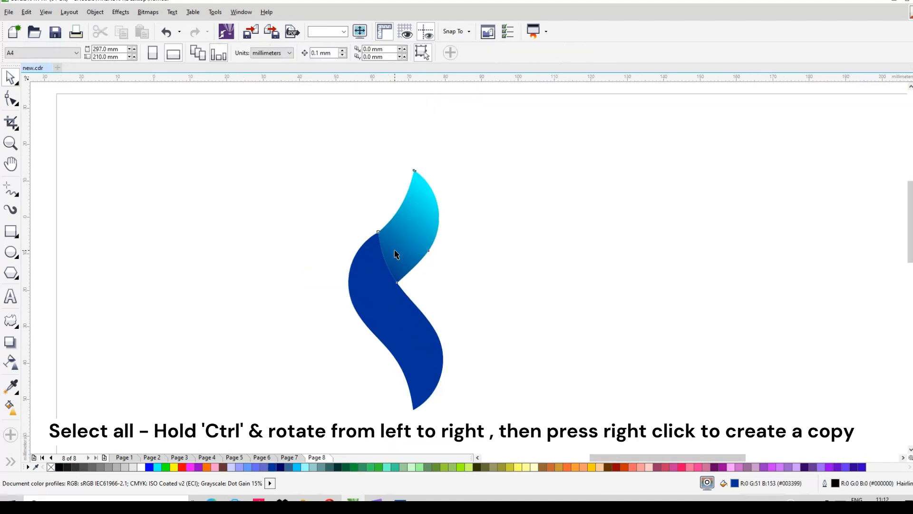
Select both ribbon pieces and create a horizontally mirrored copy directly to their right.
left_click(395, 255)
left_click(389, 306)
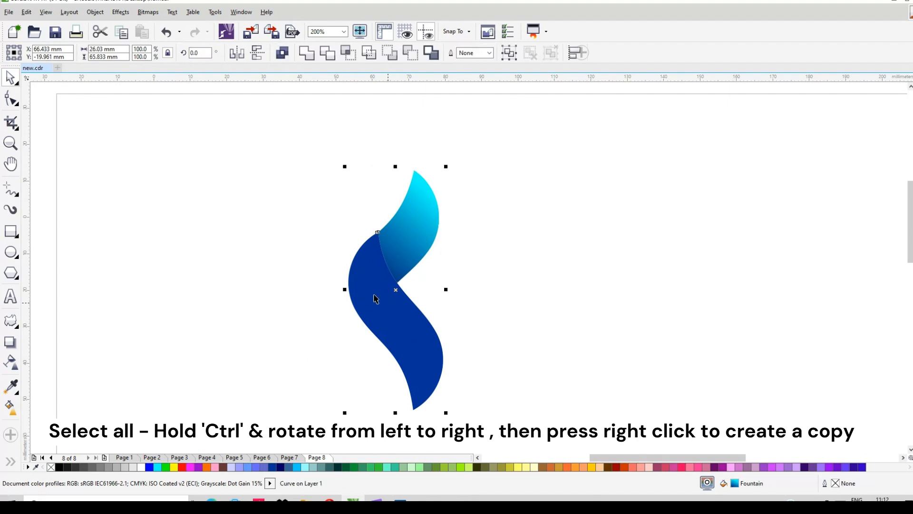
key("ctrl+a")
left_click_drag(439, 287, 499, 290)
right_click(497, 288)
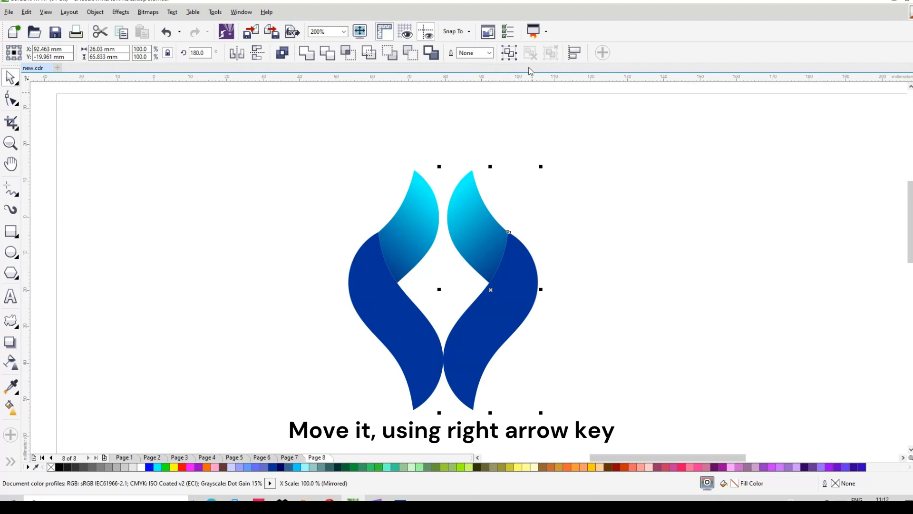
Group the mirrored copy's two pieces and nudge the group about 6.5 mm to the right.
left_click(509, 53)
key("Right")
key("Right")
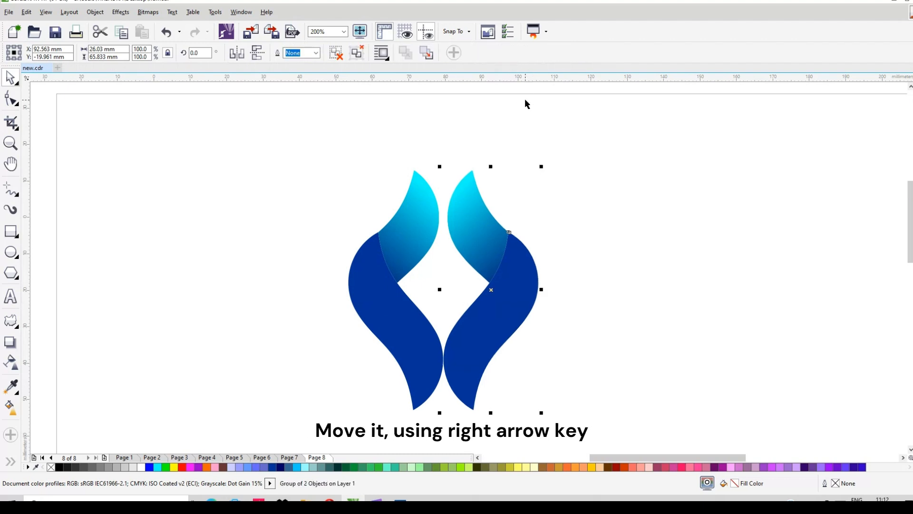
key("Right")
key("Right")
key("Right")
key("Right")
key("Right")
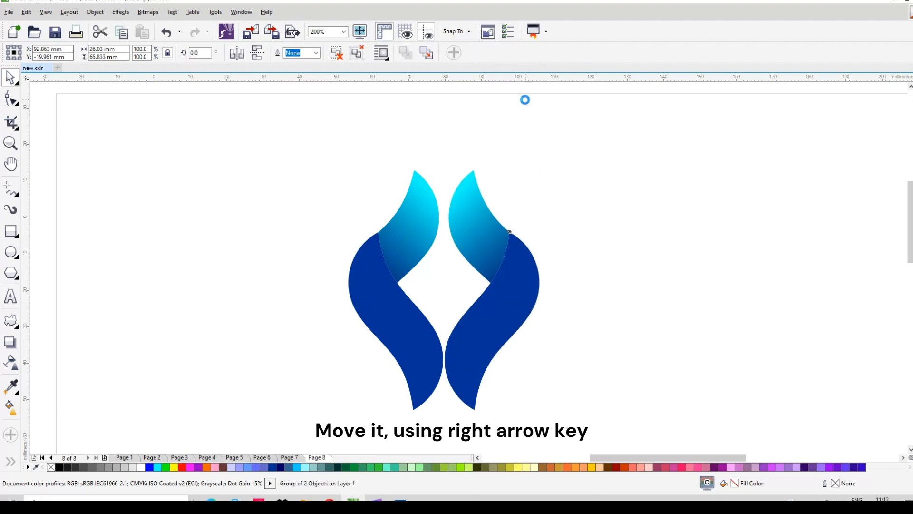
key("Right")
key("Right")
key("Right")
key("Right")
key("Right")
key("Right")
key("Right")
key("Right")
key("Right")
key("Right")
key("Right")
key("Right")
key("Right")
key("Right")
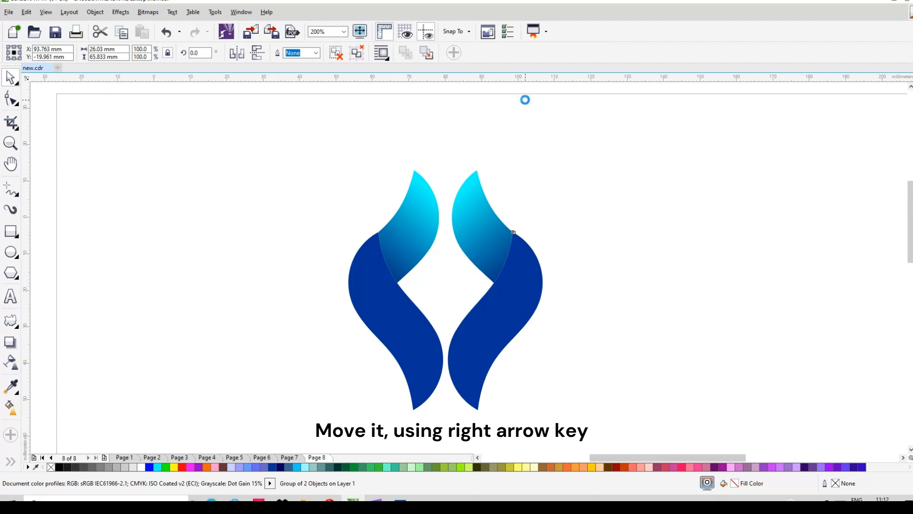
key("Right")
key("Right")
key("Right")
key("Right")
key("Right")
key("Right")
key("Right")
key("Right")
key("Right")
key("Right")
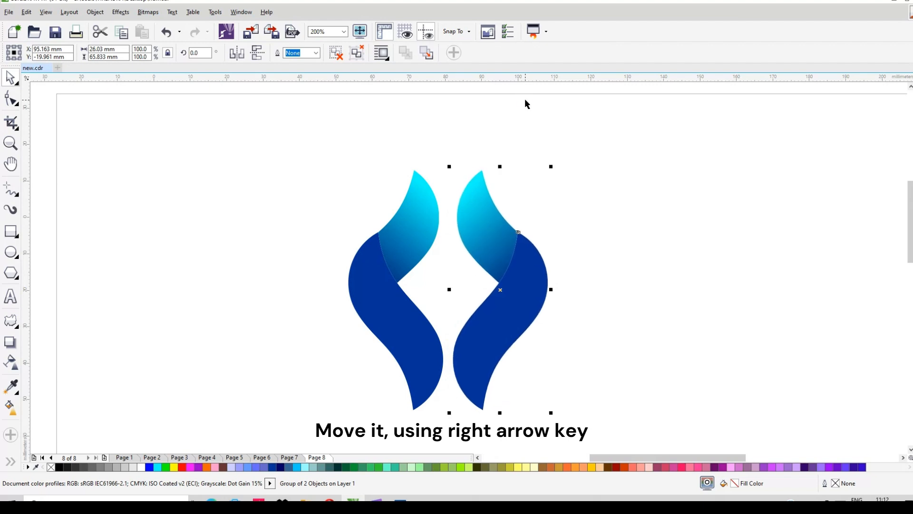
key("Right")
key("Right")
key("Right")
key("Right")
key("Right")
key("Right")
key("Right")
key("Right")
key("Right")
key("Right")
key("Right")
key("Right")
key("Right")
key("Right")
key("Right")
key("Right")
key("Right")
key("Right")
key("Right")
key("Right")
key("Right")
key("Right")
key("Right")
key("Right")
key("Right")
key("Right")
key("Right")
key("Right")
key("Right")
key("Right")
key("Right")
key("Right")
key("Right")
key("Right")
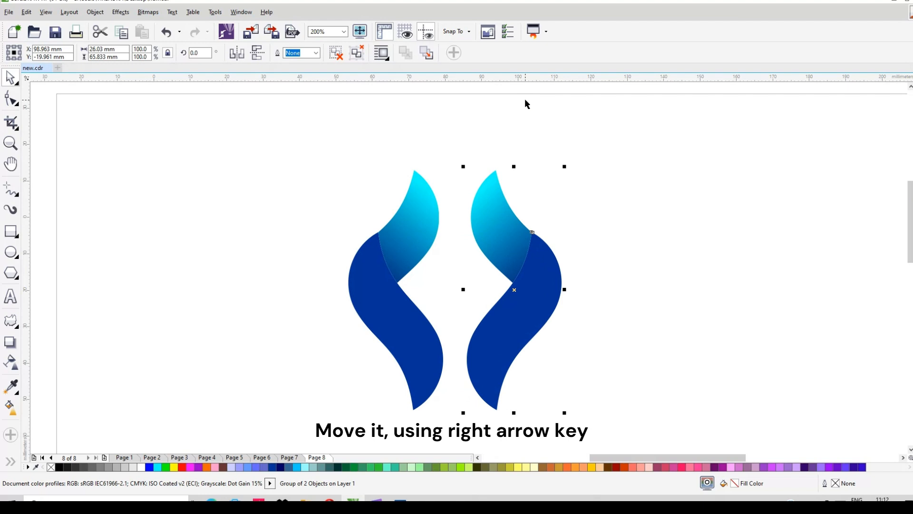
left_click(640, 241)
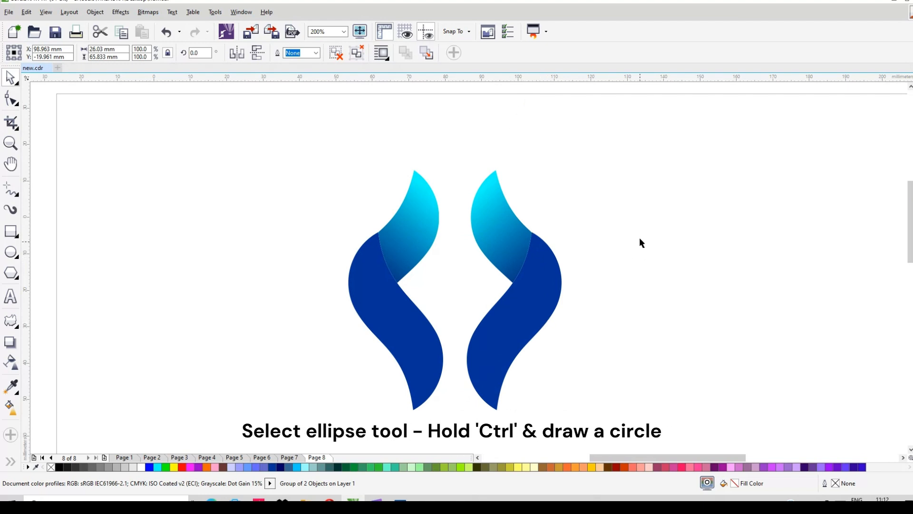
Draw a circle about 10 mm in diameter left of the ribbons and convert it to curves.
left_click(11, 252)
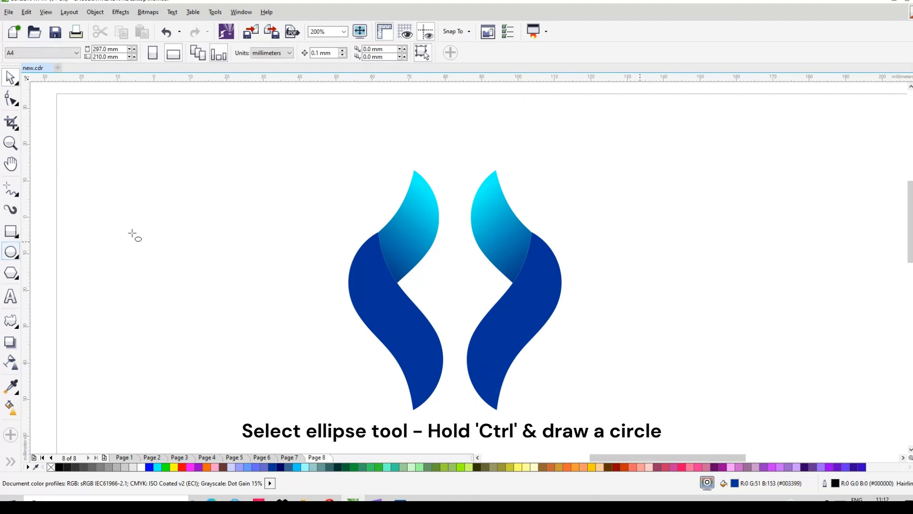
left_click_drag(277, 245, 297, 265)
left_click(12, 101)
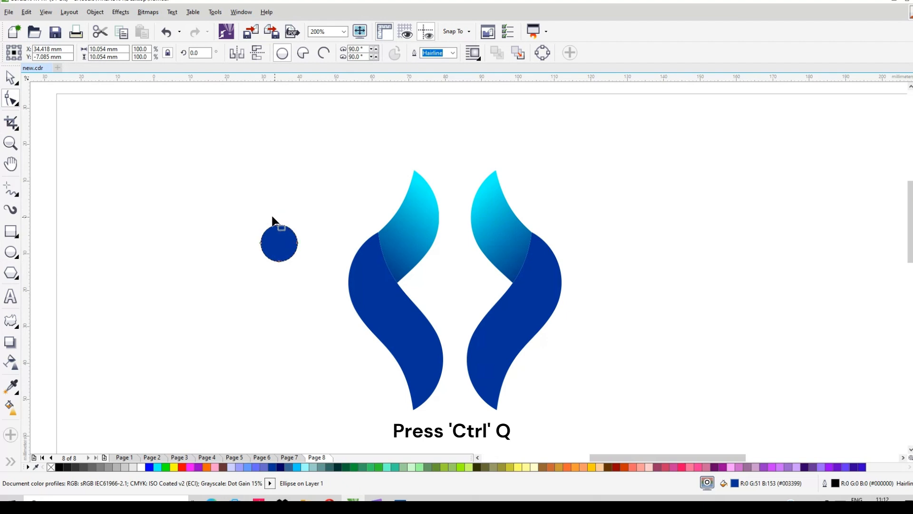
key("ctrl+q")
Select the circle's top node and nudge it straight up about 4.5 mm to form an egg shape.
left_click_drag(268, 216, 284, 227)
key("Up")
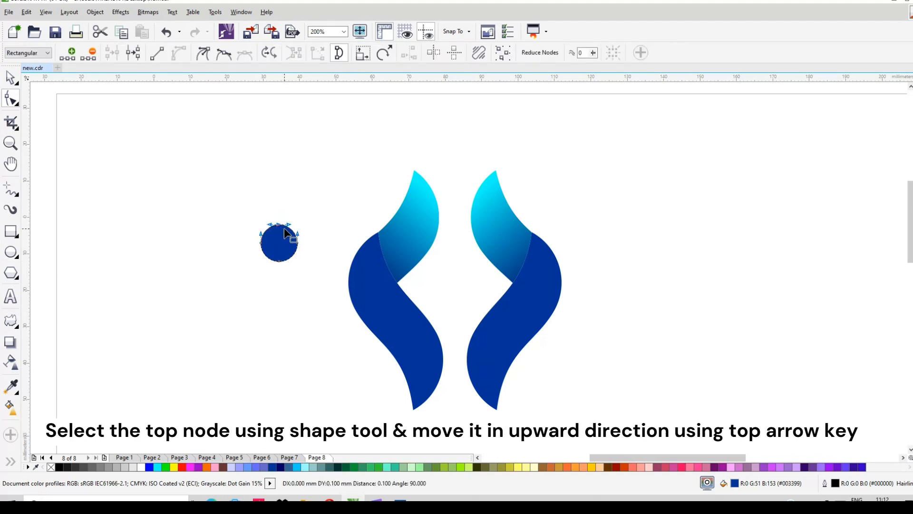
key("Up")
key("Up")
key("Up")
key("Up")
key("Up")
key("Up")
key("Up")
key("Up")
key("Up")
key("Up")
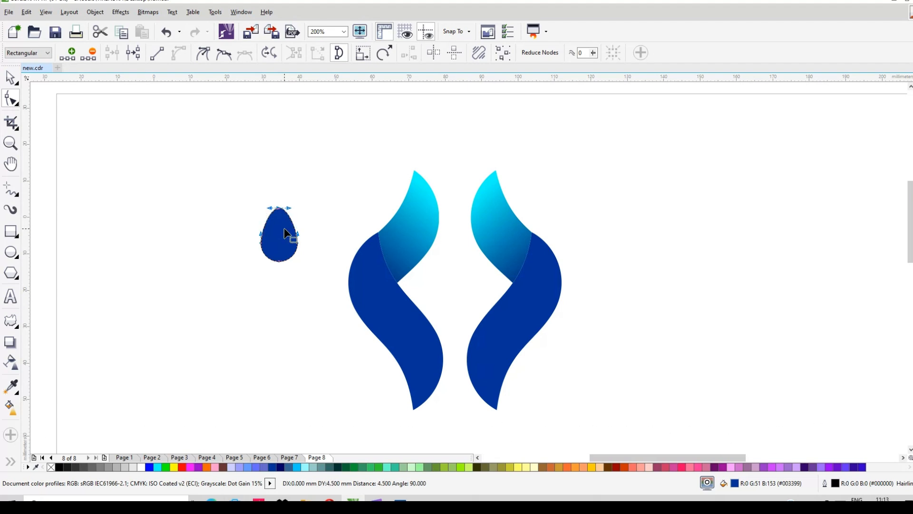
Shorten the top node's curve handles almost to the node, turning the egg shape into a pointed teardrop.
scroll(278, 208, "up", 1)
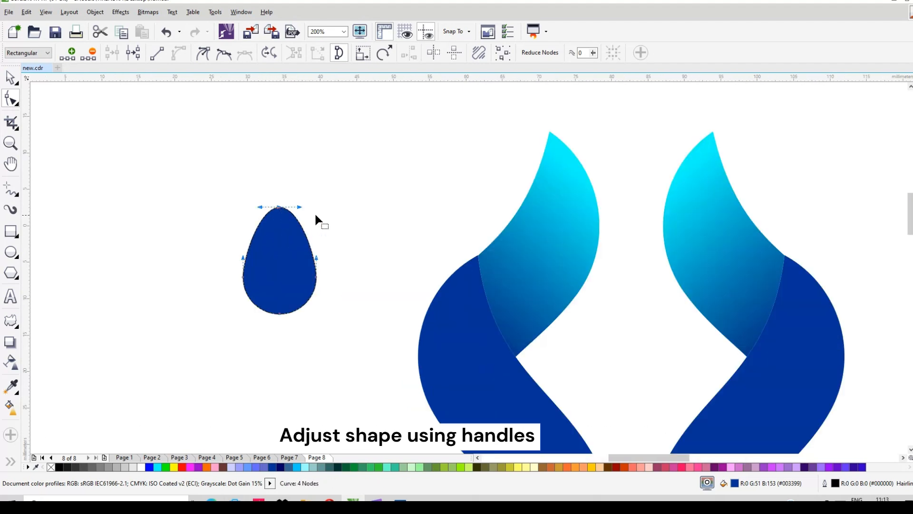
left_click_drag(300, 207, 266, 230)
scroll(282, 206, "up", 4)
scroll(281, 224, "up", 1)
scroll(274, 228, "up", 1)
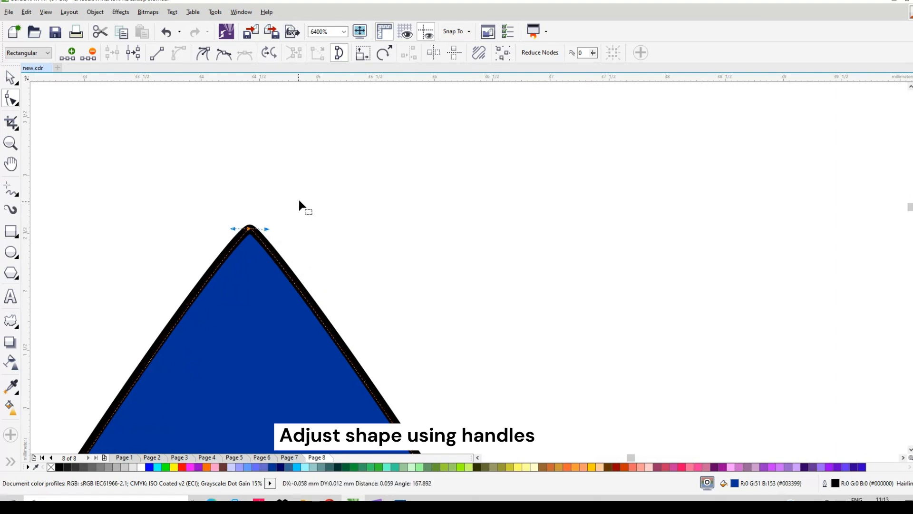
scroll(304, 200, "down", 3)
scroll(306, 202, "down", 1)
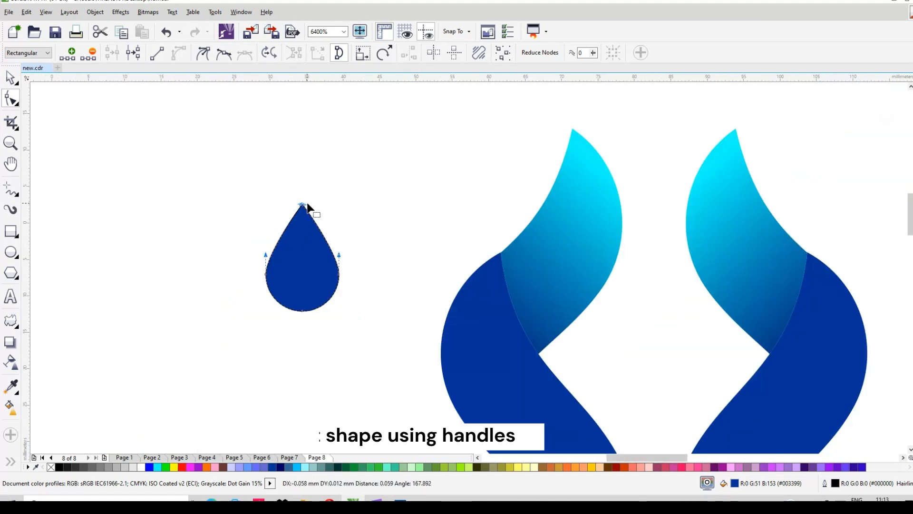
Place the teardrop between the two cyan pieces and scale it down to about 7.5 by 10.9 mm.
left_click(10, 78)
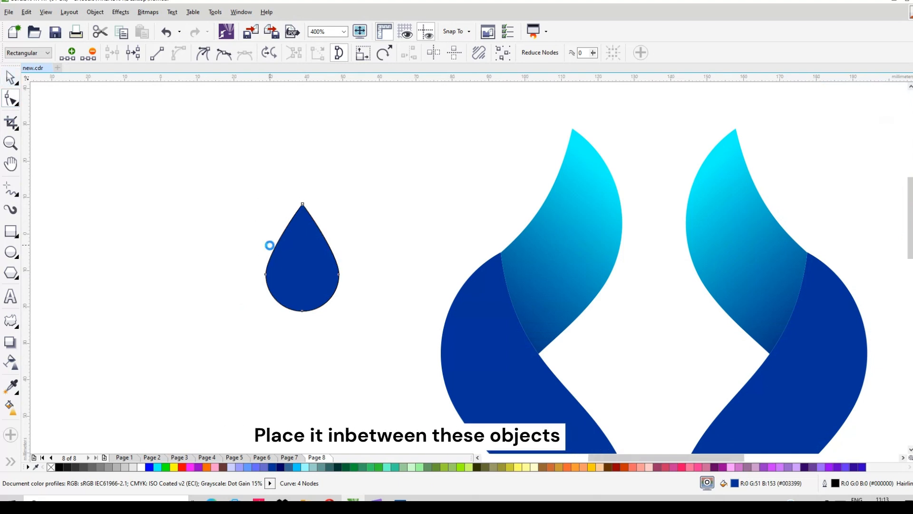
scroll(270, 245, "down", 1)
left_click_drag(290, 254, 466, 229)
scroll(468, 200, "up", 1)
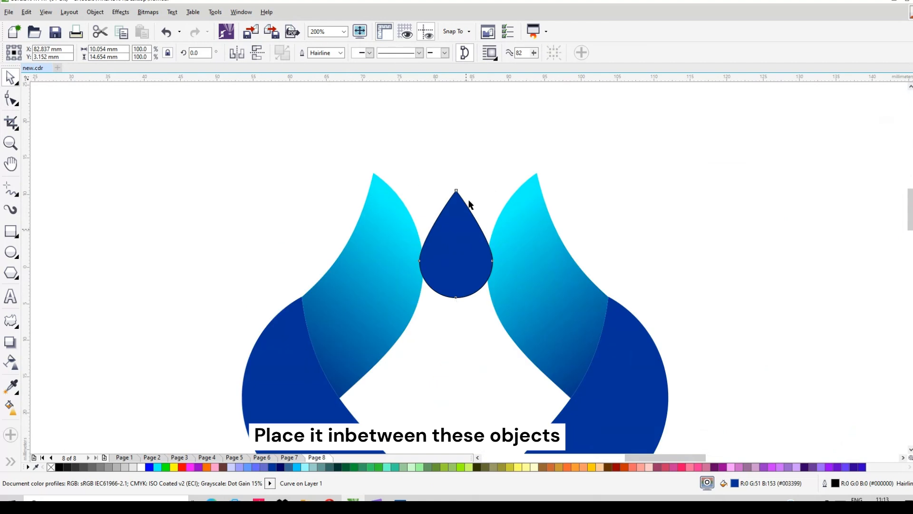
scroll(459, 192, "up", 2)
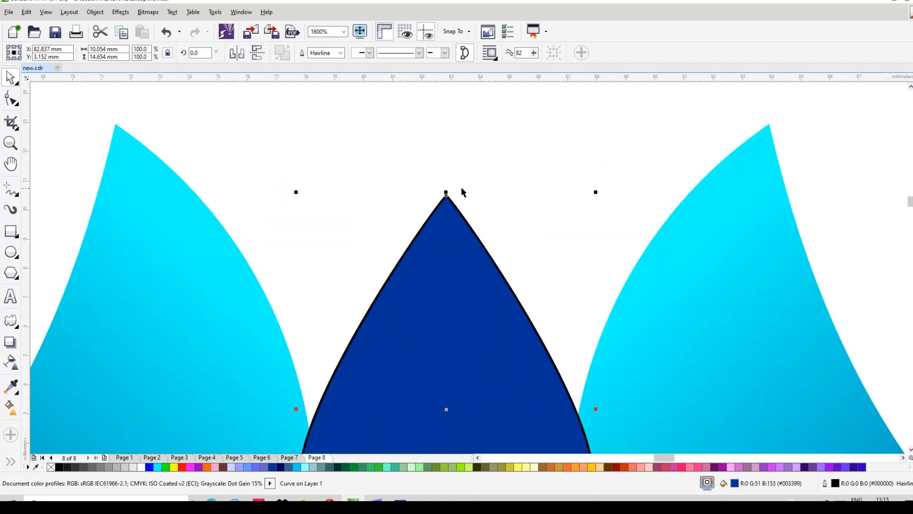
scroll(464, 190, "down", 3)
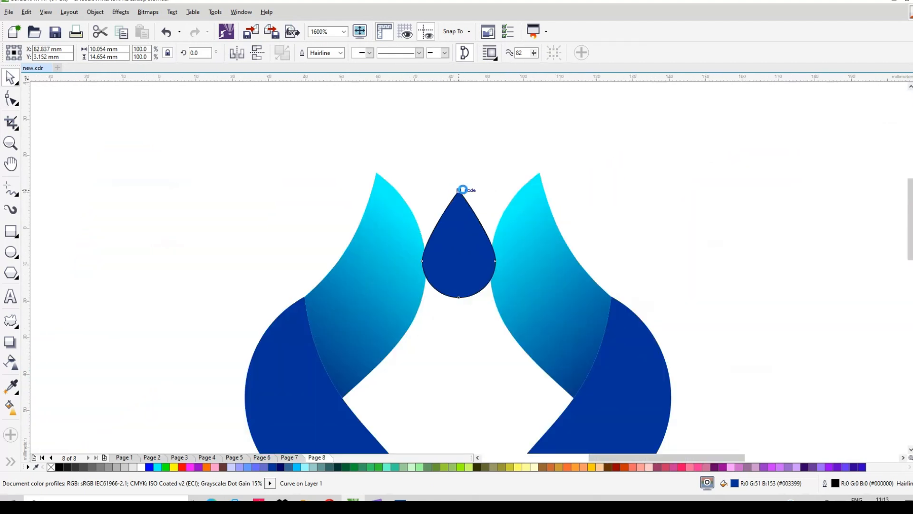
left_click_drag(482, 188, 479, 194)
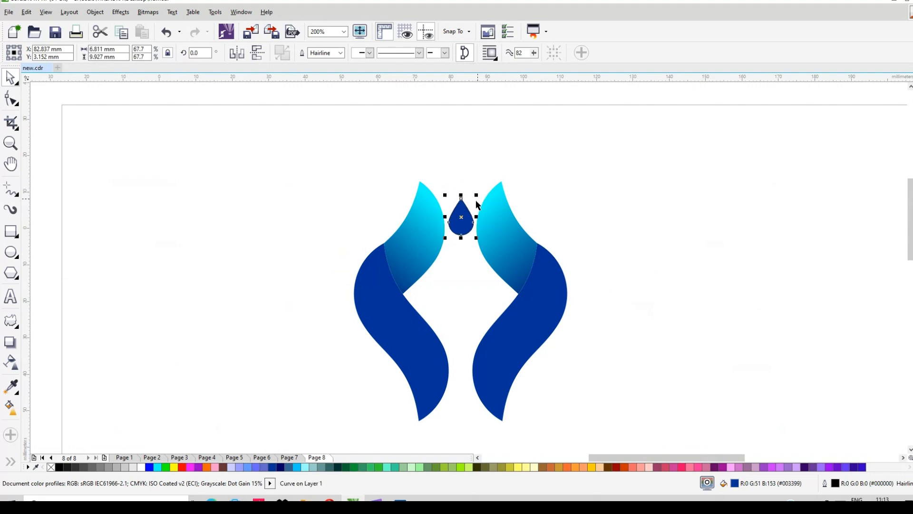
left_click_drag(478, 194, 480, 195)
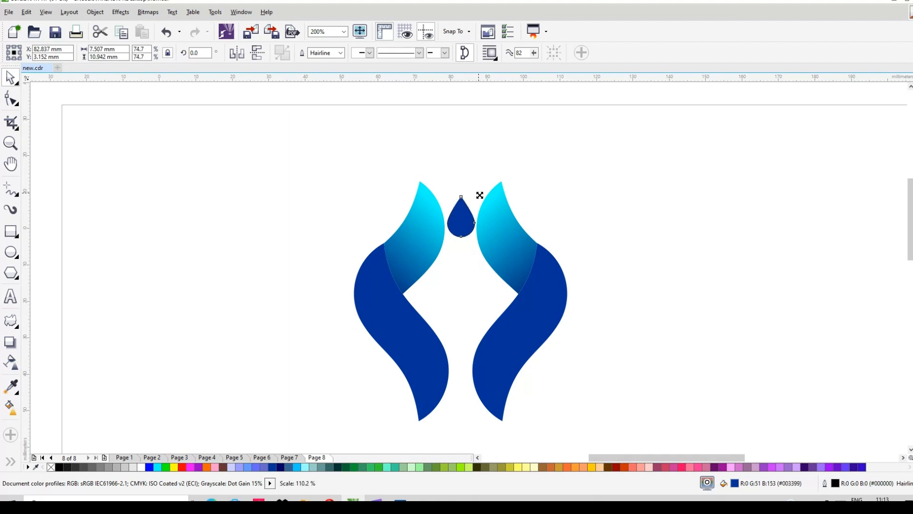
Set the right ribbon group's rotation centre at its lower tip and rotate the group outward about 4.3 degrees clockwise.
left_click(500, 232)
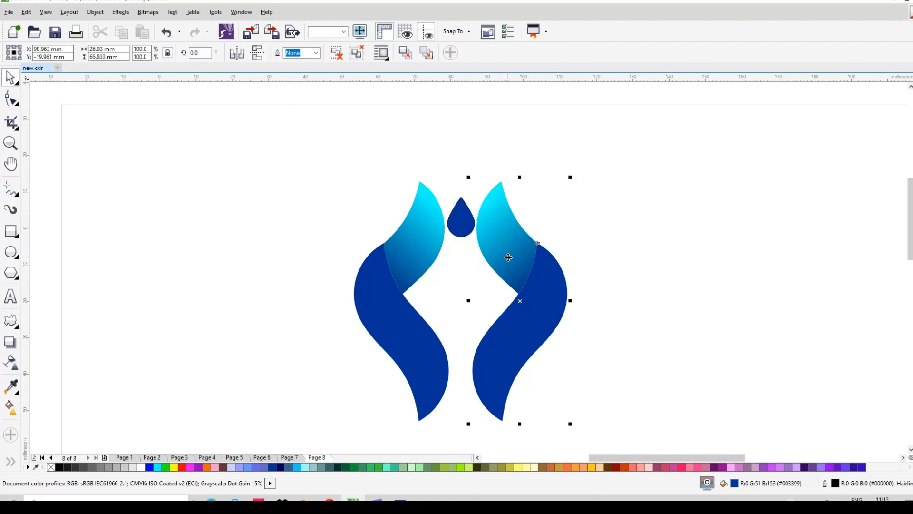
left_click(523, 299)
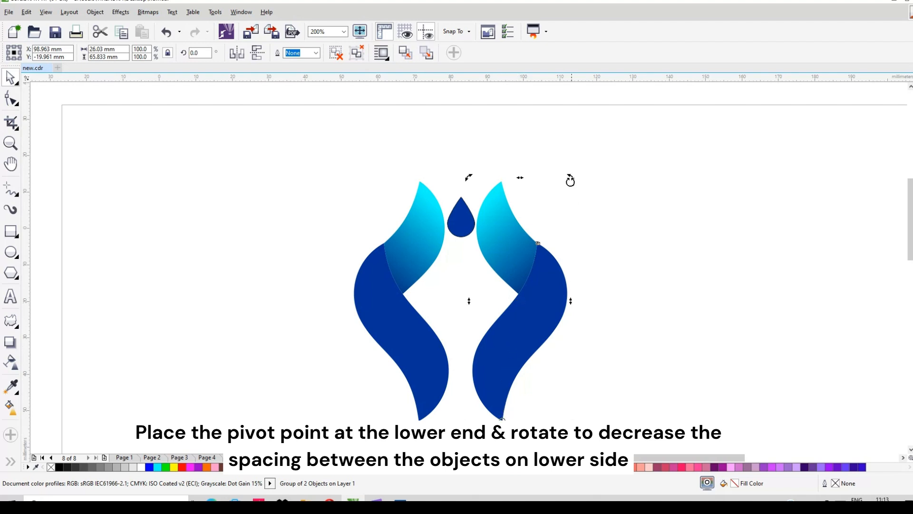
mouse_move(571, 179)
left_mouse_down()
mouse_move(605, 192)
mouse_move(587, 188)
left_mouse_up()
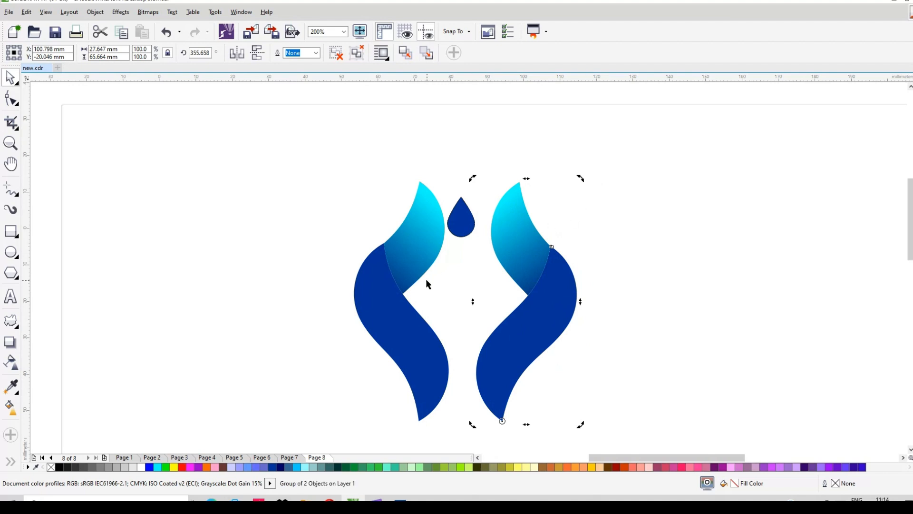
Delete the cyan and blue pieces of the original left ribbon.
left_click(412, 267)
left_click(400, 331)
key("Delete")
key("Delete")
Create a horizontally mirrored copy of the rotated ribbon group on its left side and nudge the copy 2 mm left.
left_click_drag(578, 161, 460, 434)
left_click_drag(580, 279, 442, 279)
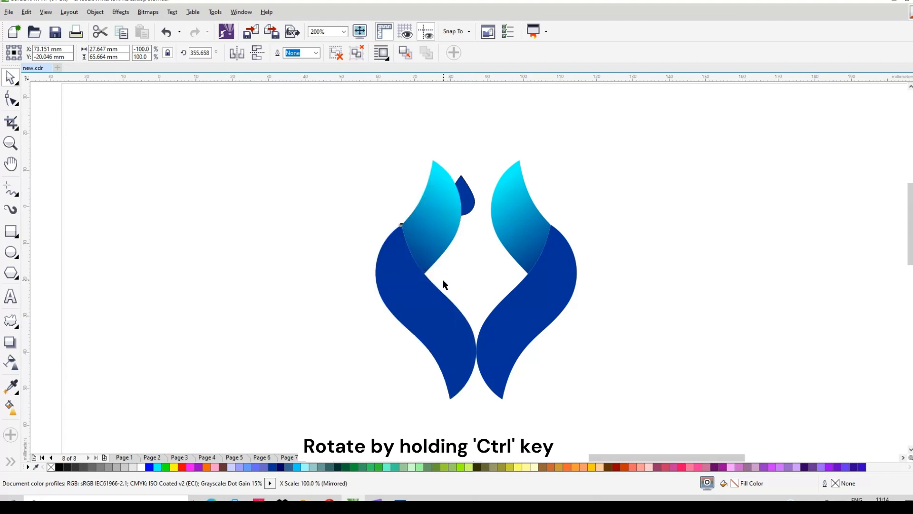
key("Left")
key("Left")
key("Left")
key("Left")
key("Left")
key("Left")
key("Left")
key("Left")
key("Left")
key("Left")
key("Left")
key("Left")
key("Left")
key("Left")
key("Left")
key("Left")
key("Left")
key("Left")
key("Left")
key("Left")
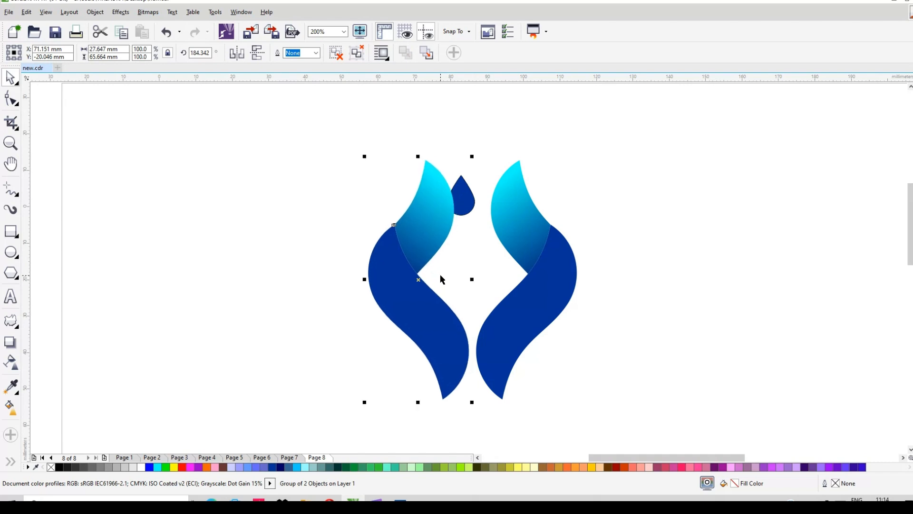
Group the left and right ribbon groups together, leaving the teardrop out of the group.
left_click(468, 199)
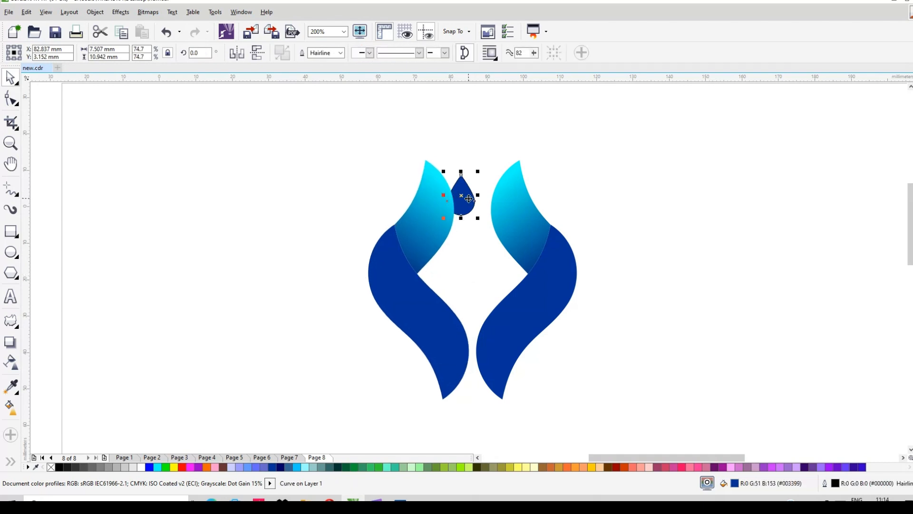
left_click(416, 233)
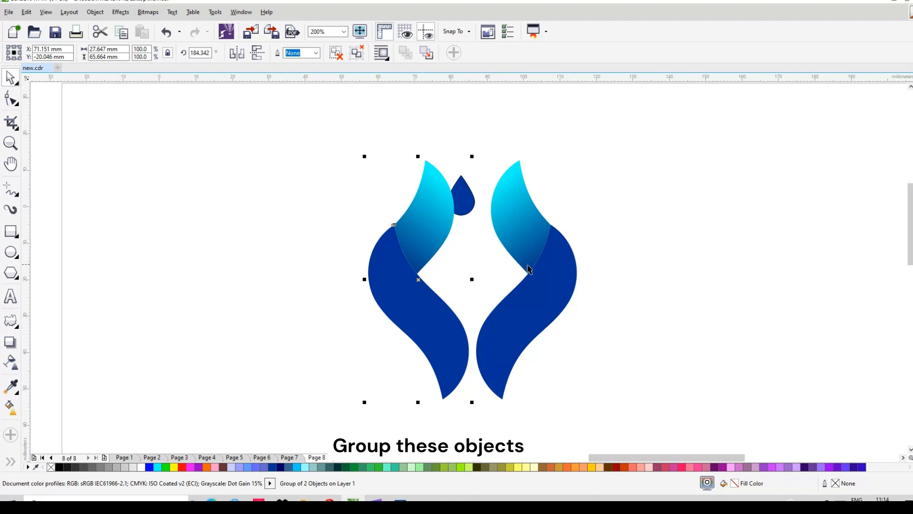
left_click(546, 269, "shift")
left_click(515, 54)
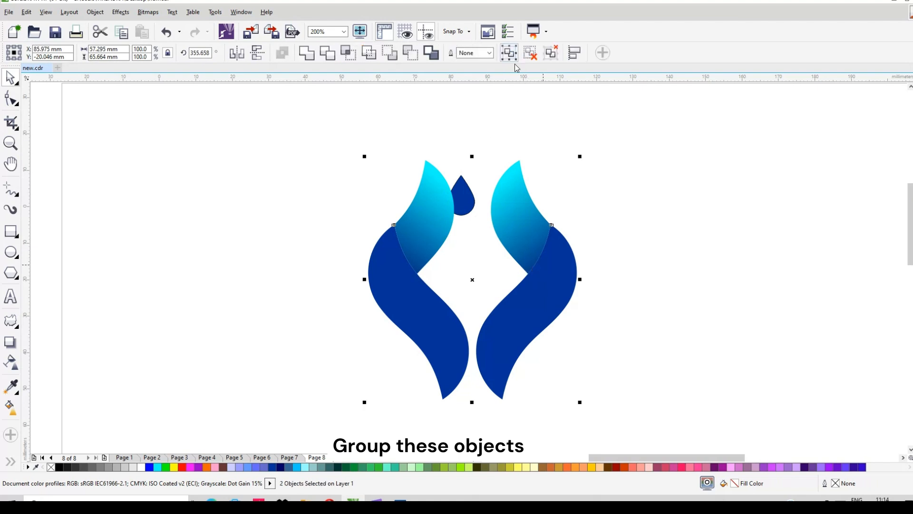
left_click(604, 184)
Align the teardrop's centre horizontally with the centre of the grouped ribbons so it sits midway between their upper tips.
left_click(463, 199)
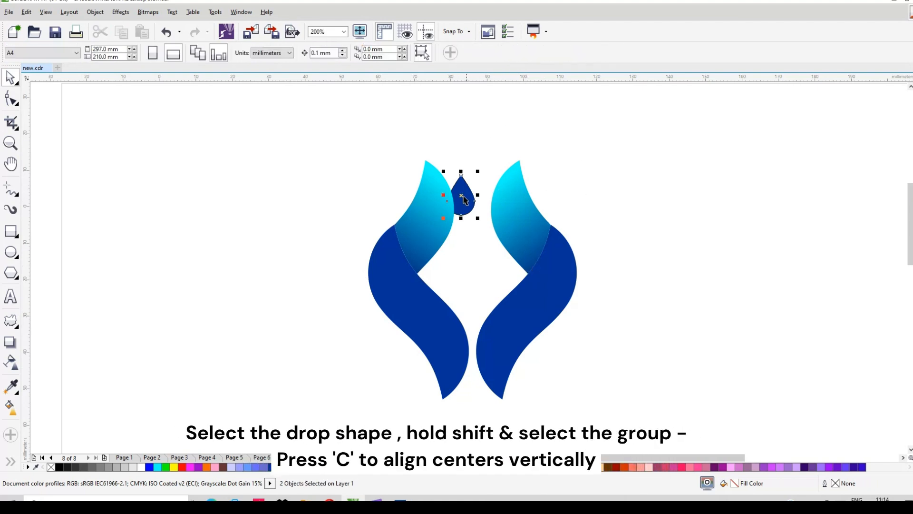
left_click(550, 274, "shift")
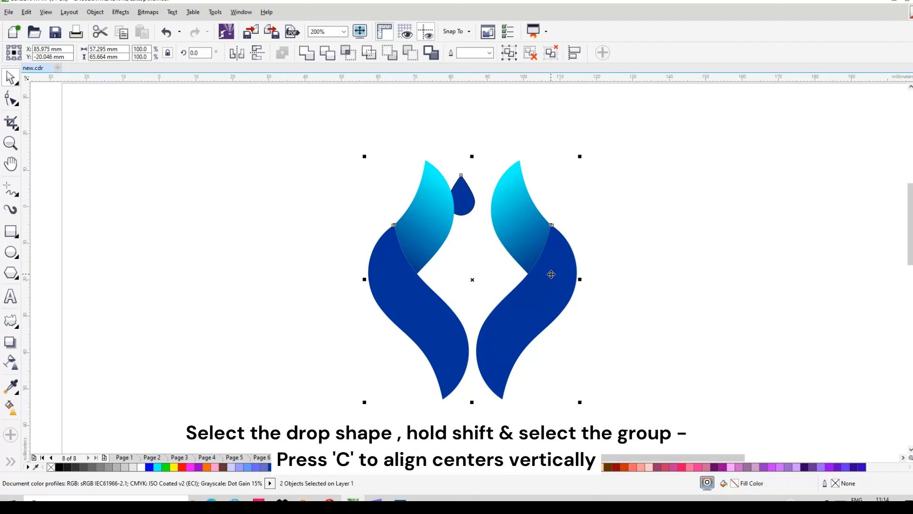
key("c")
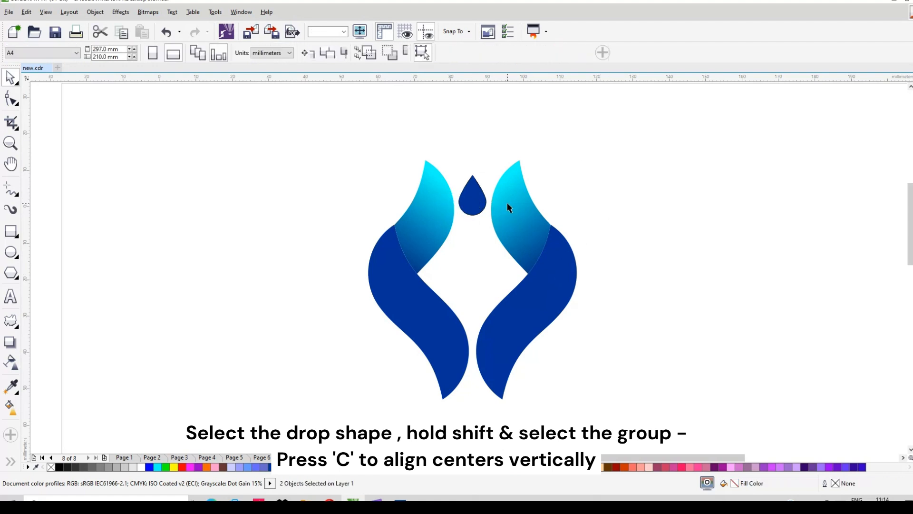
key("ctrl+g")
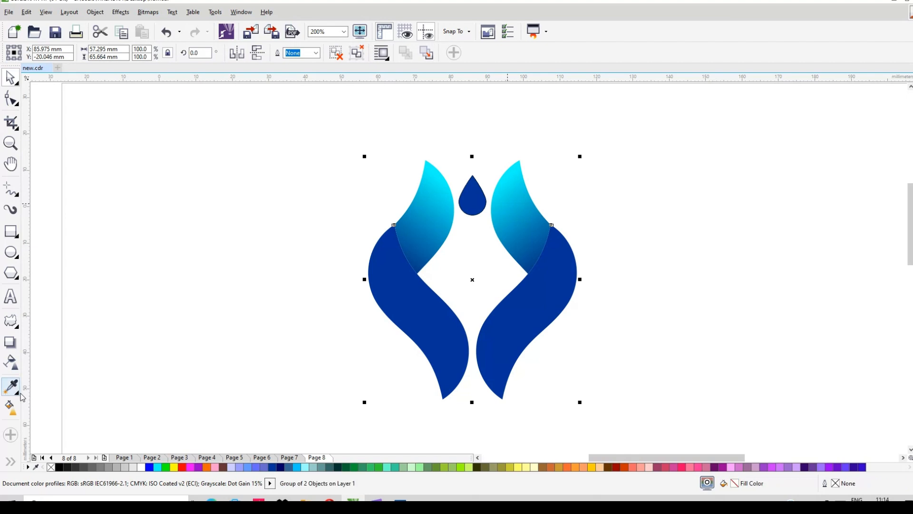
Copy the right ribbon's cyan-to-blue gradient onto the teardrop with the Attributes Eyedropper and remove the teardrop's outline.
left_click(18, 398)
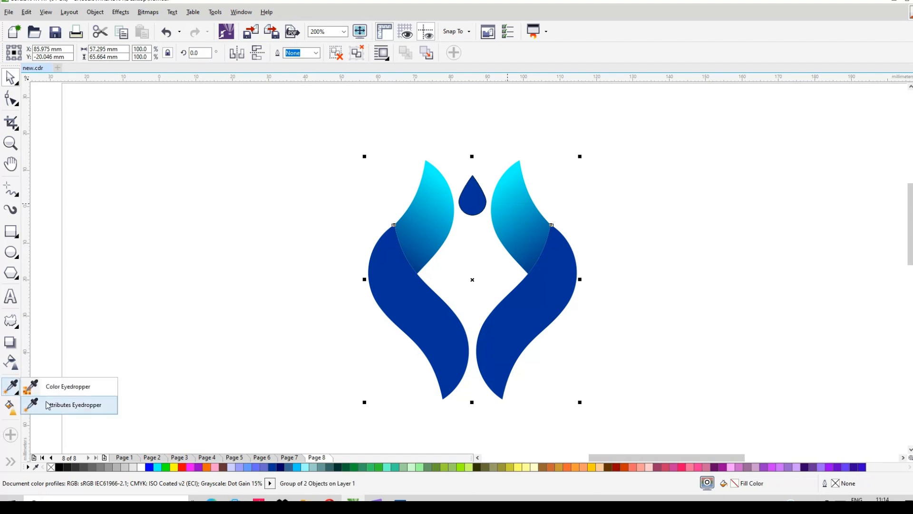
left_click(50, 406)
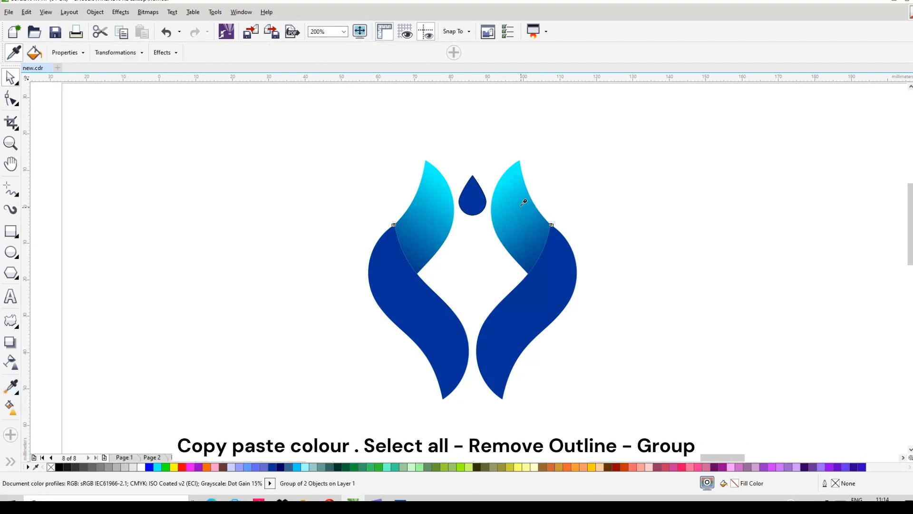
left_click(473, 191)
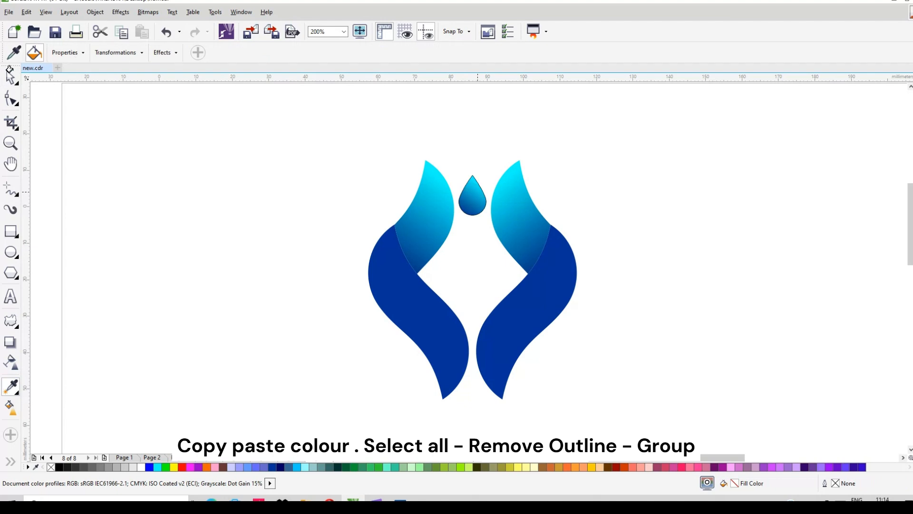
left_click(12, 79)
left_click_drag(442, 141, 491, 261)
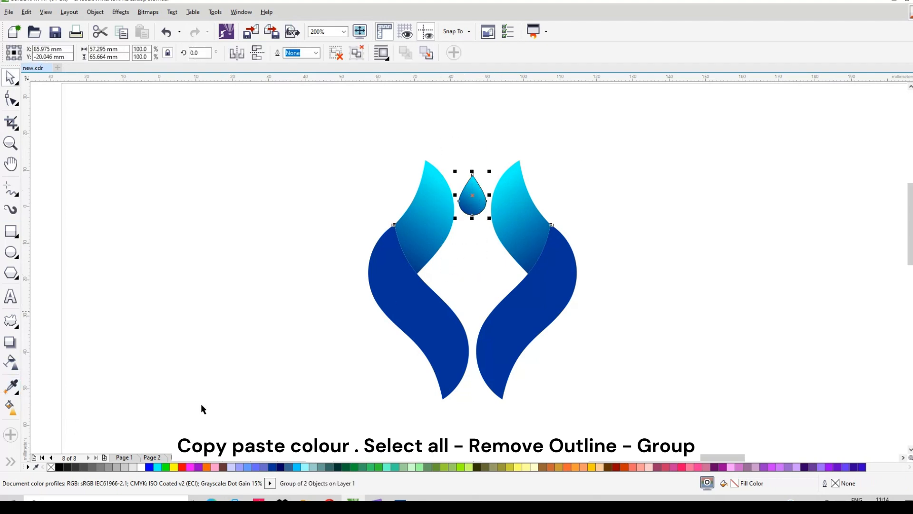
right_click(51, 469)
Group the teardrop with the two ribbons as one logo.
left_click_drag(351, 130, 599, 400)
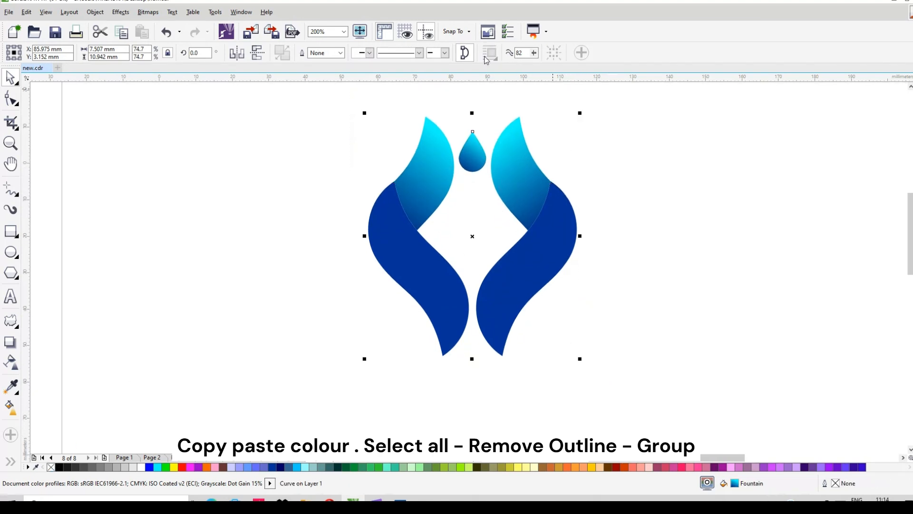
left_click(510, 54)
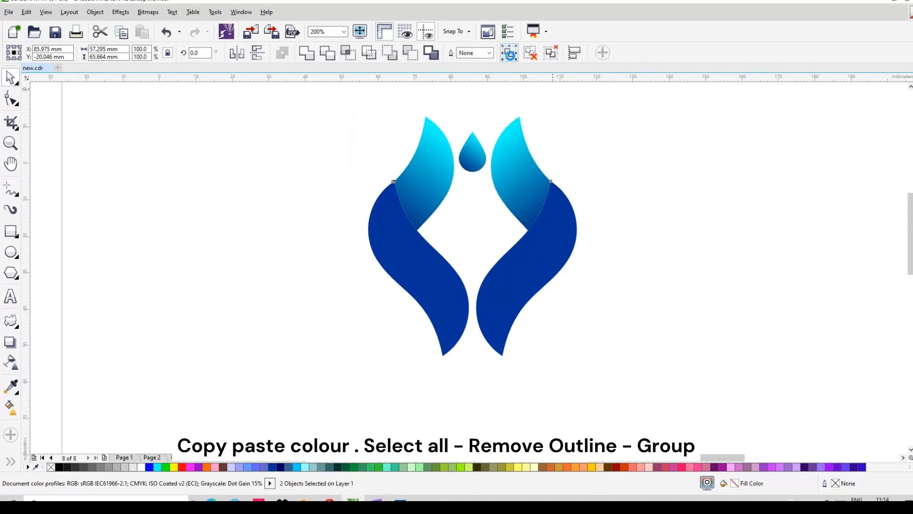
left_click(646, 151)
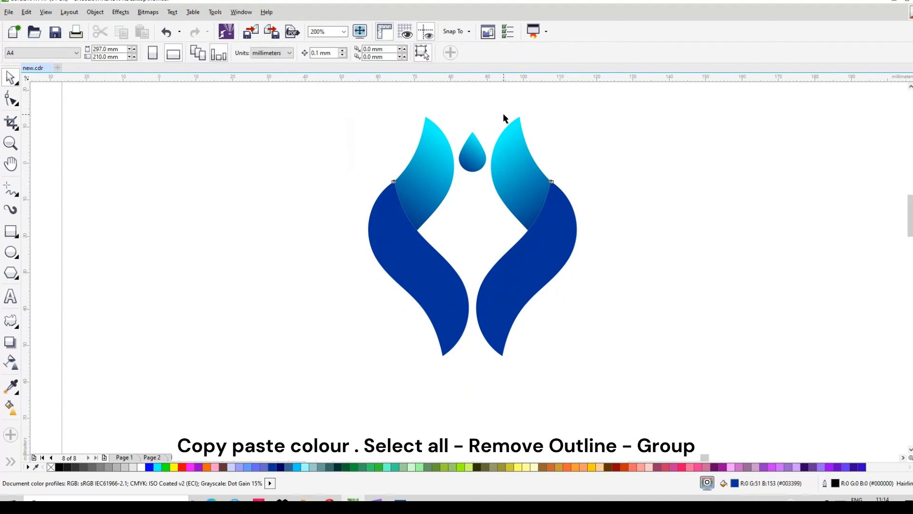
scroll(508, 124, "up", 2)
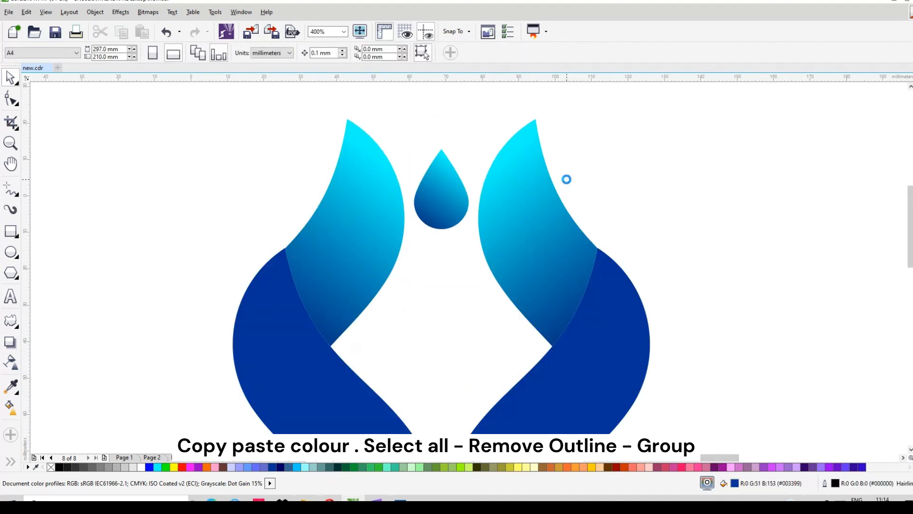